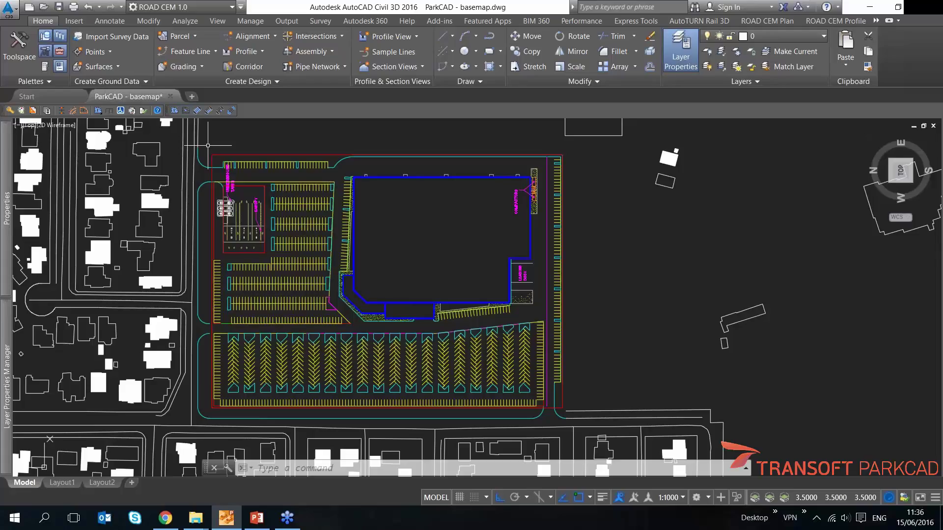
# - Pan and zoom the view toward the left parking area and the canopy
pyautogui.scroll(4, 347, 182)
pyautogui.scroll(3, 348, 182)
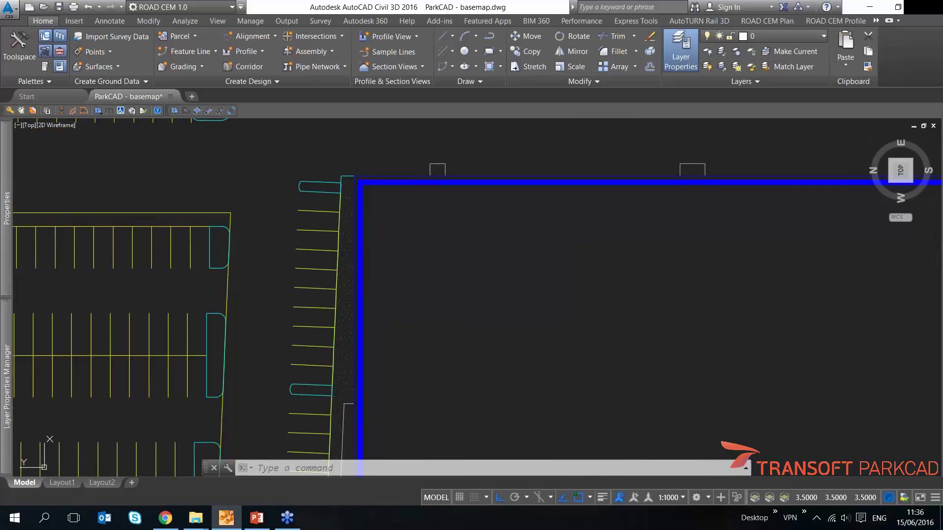
pyautogui.scroll(-3, 307, 231)
pyautogui.moveTo(315, 326); pyautogui.dragTo(374, 316, button='middle')
pyautogui.moveTo(234, 373); pyautogui.dragTo(267, 366, button='middle')
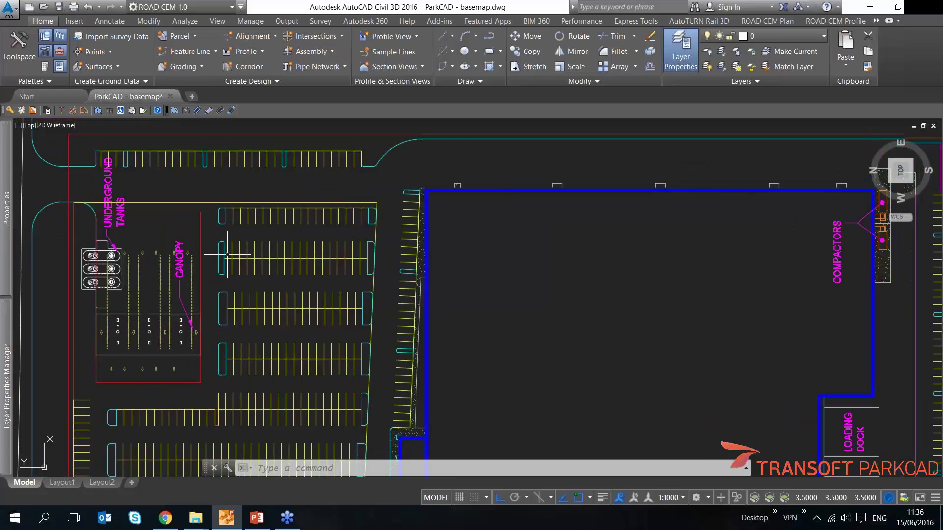
pyautogui.moveTo(227, 254); pyautogui.dragTo(253, 251, button='middle')
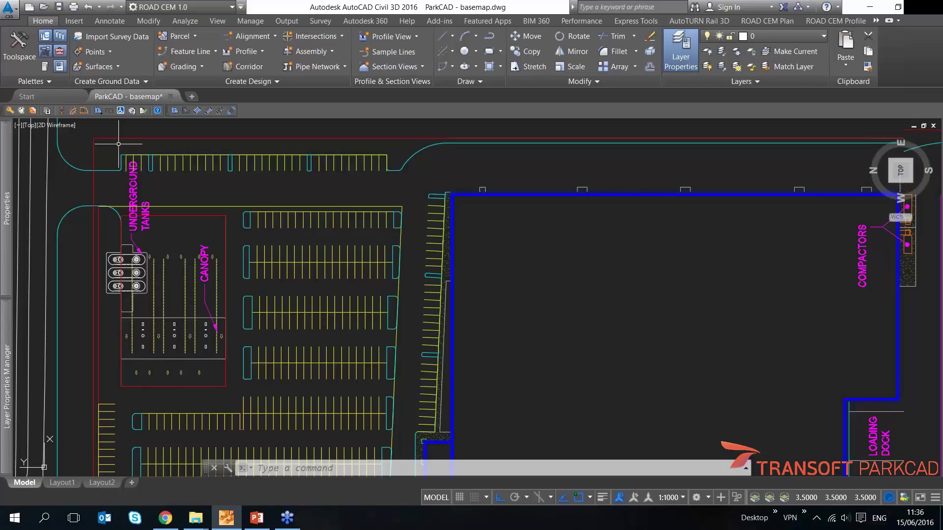
pyautogui.scroll(3, 118, 144)
pyautogui.scroll(2, 135, 177)
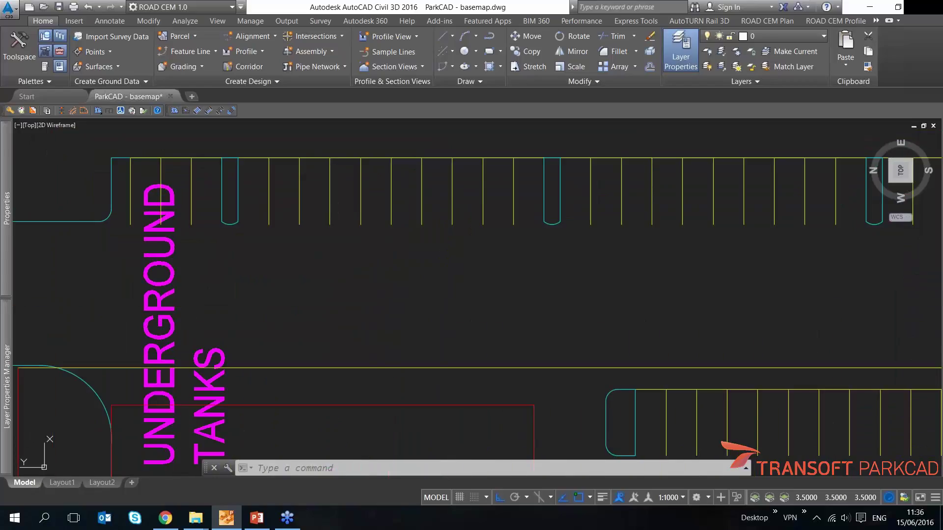
pyautogui.scroll(-3, 165, 158)
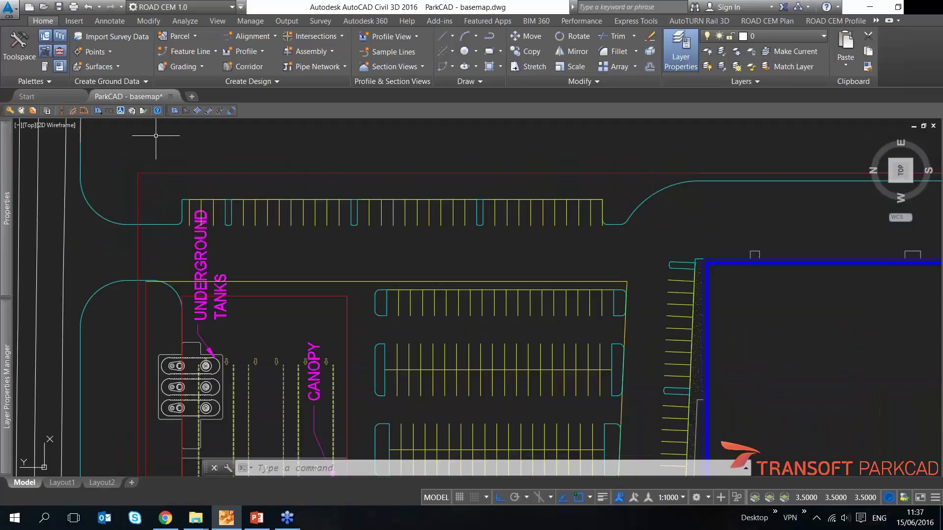
# - Review the design parameters' stall, island and wheel stop settings, keeping stall numbers outside
pyautogui.click(33, 111)
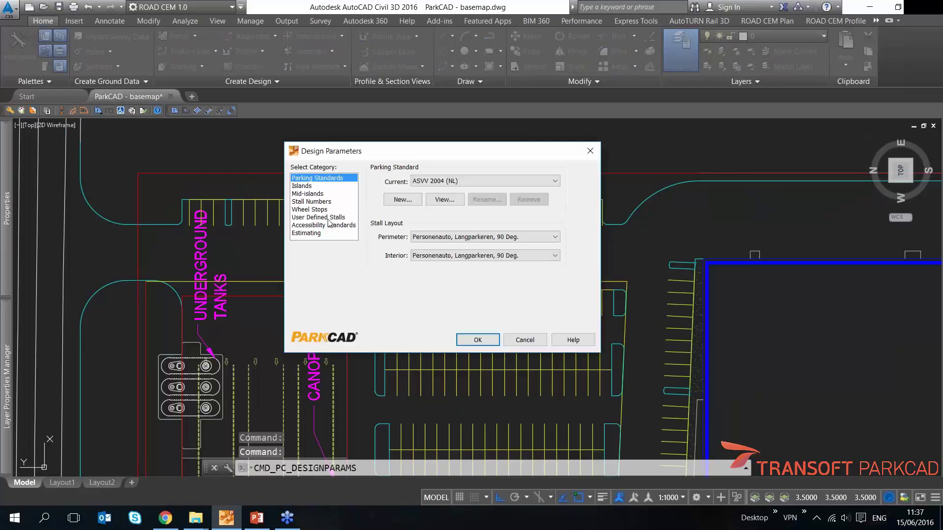
pyautogui.click(319, 217)
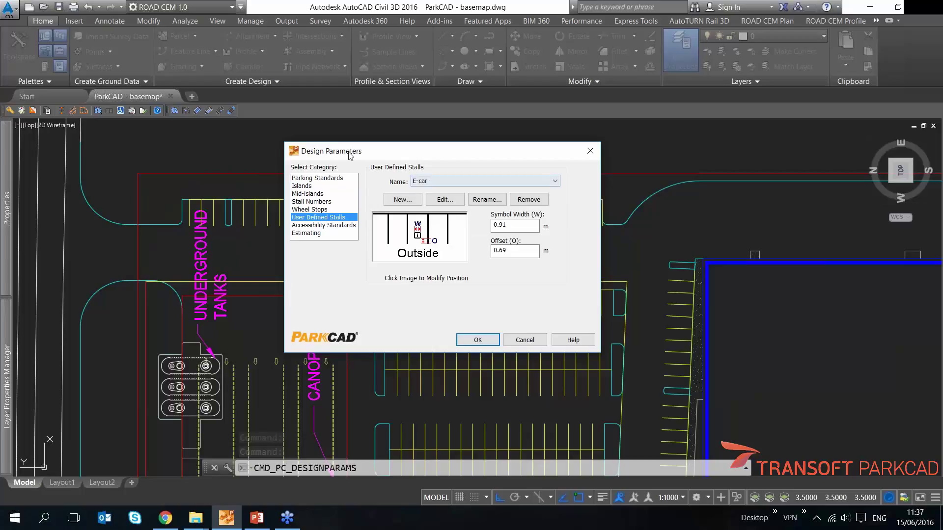
pyautogui.click(317, 178)
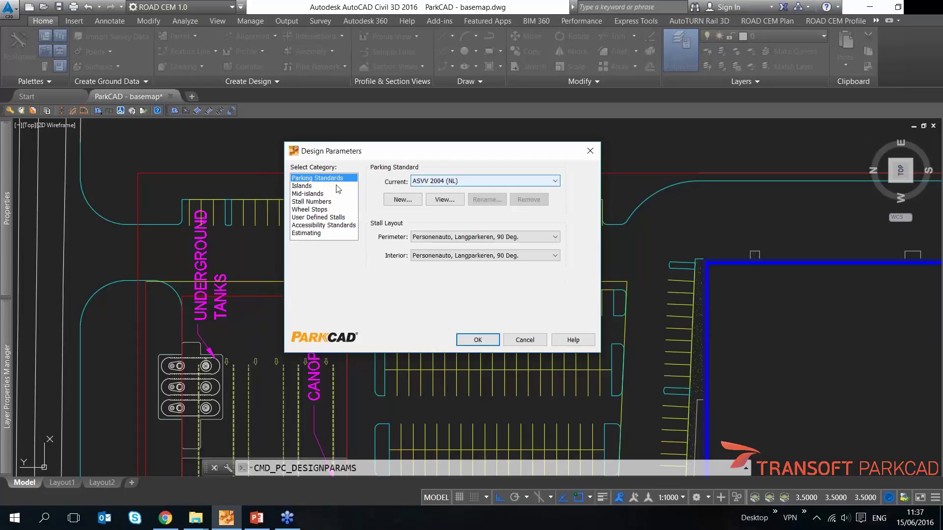
pyautogui.press('Down')
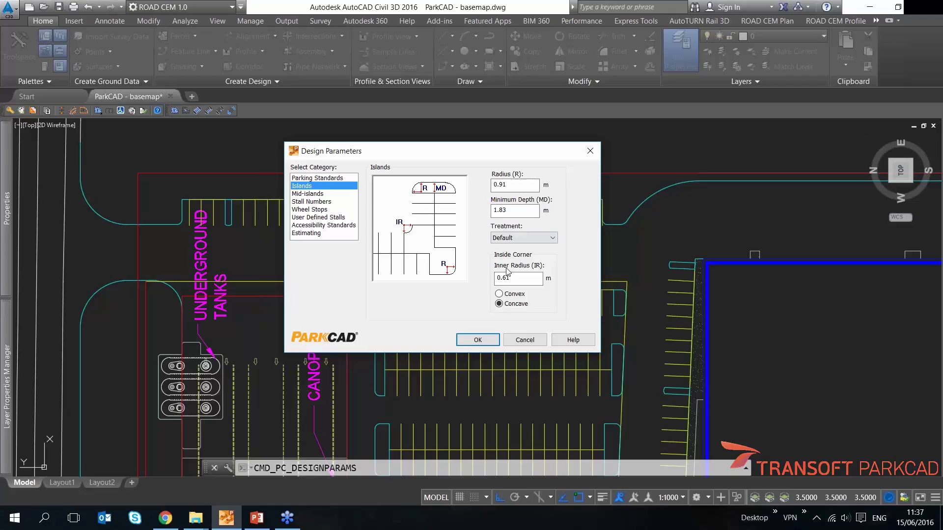
pyautogui.click(335, 195)
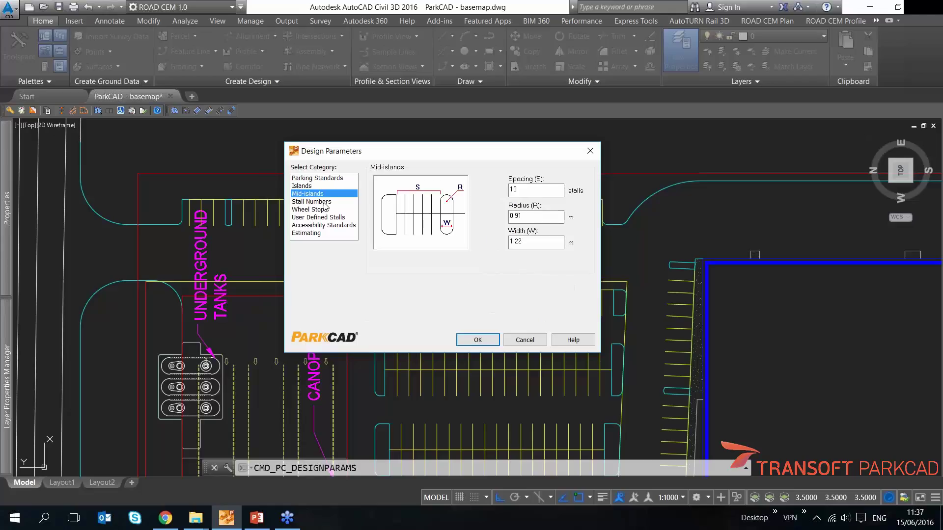
pyautogui.click(324, 203)
pyautogui.click(421, 217)
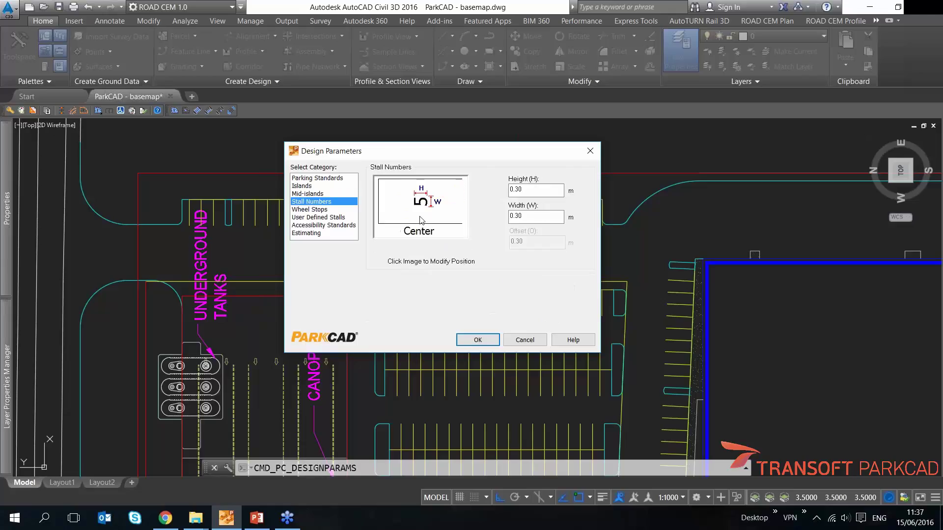
pyautogui.click(422, 224)
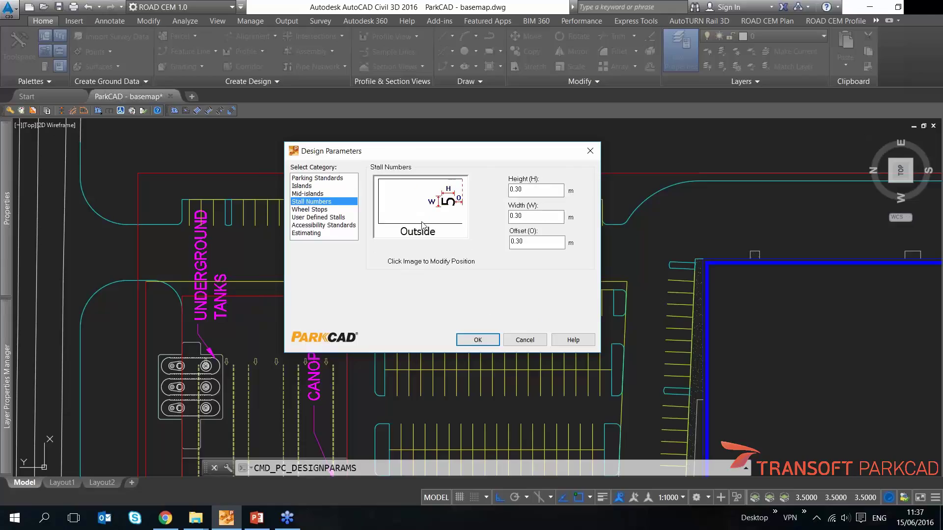
pyautogui.click(312, 209)
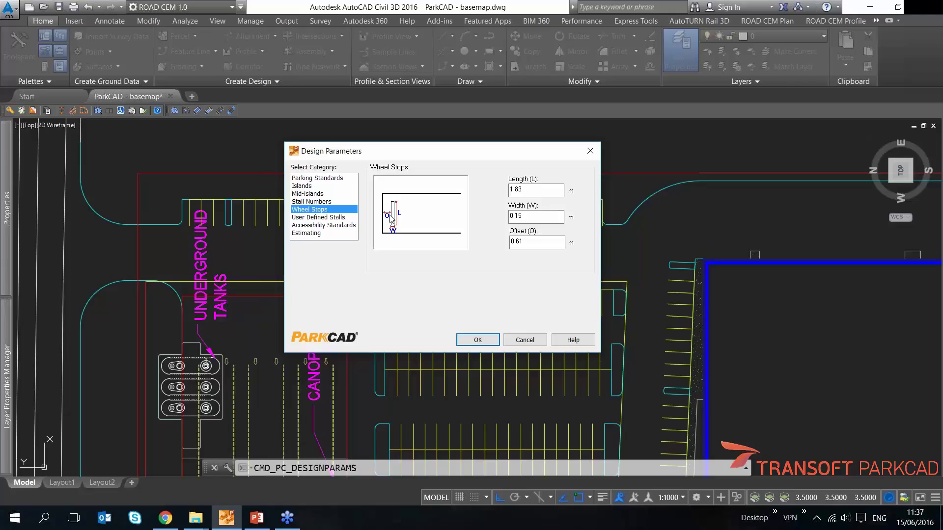
pyautogui.click(347, 218)
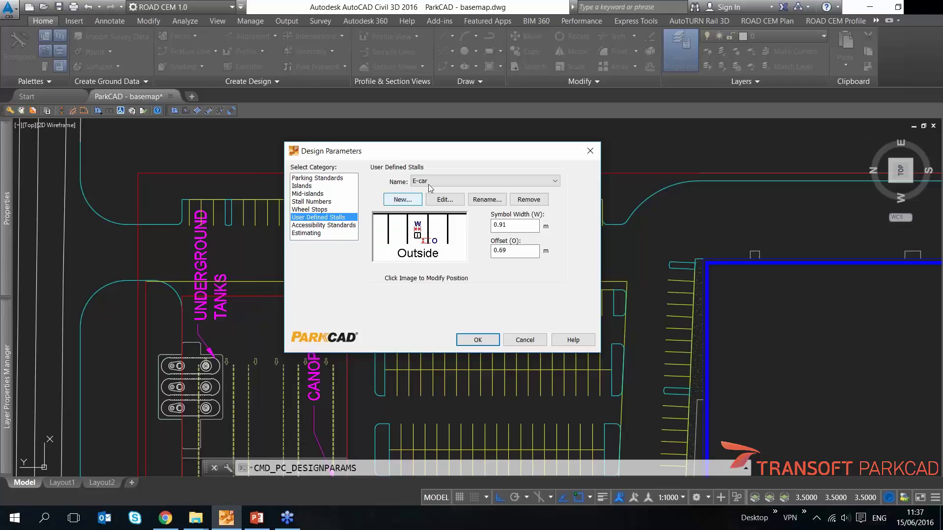
# - Keep E-car as the custom stall type after checking Mothers, then close the parameters
pyautogui.click(434, 181)
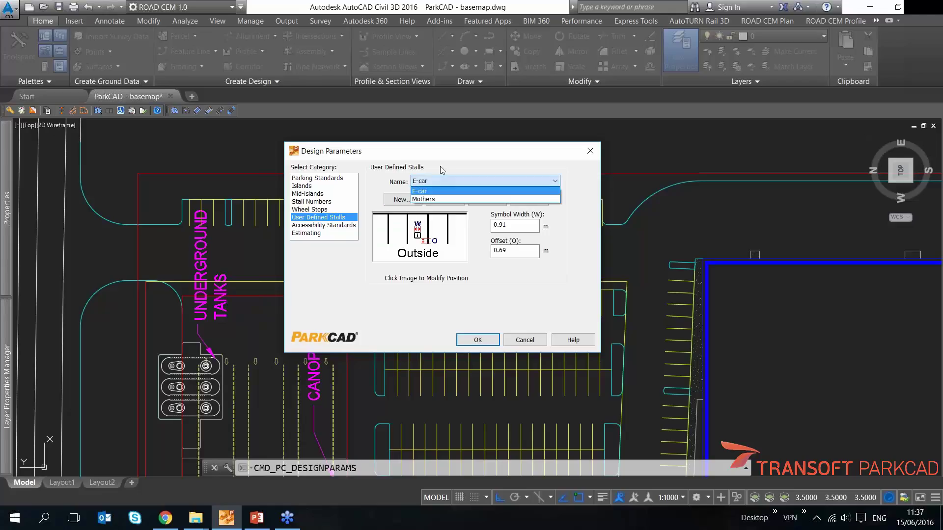
pyautogui.click(438, 179)
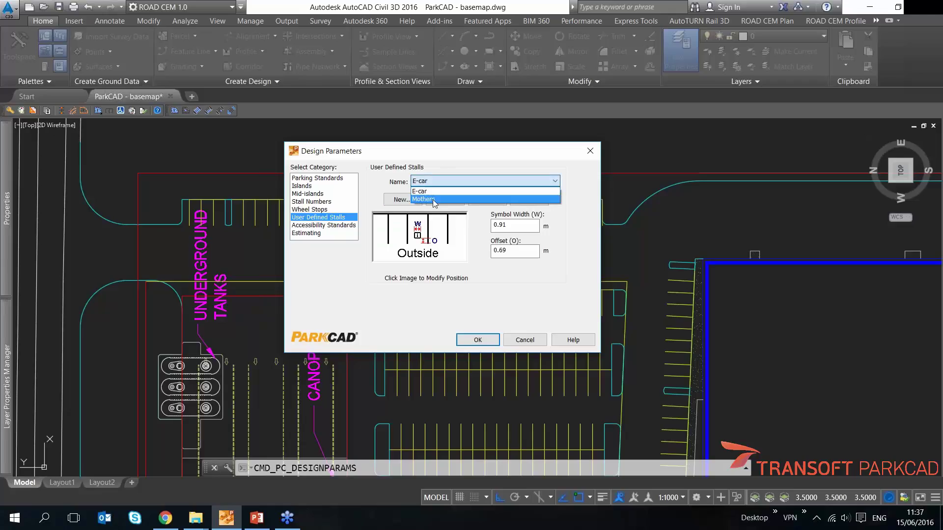
pyautogui.click(432, 197)
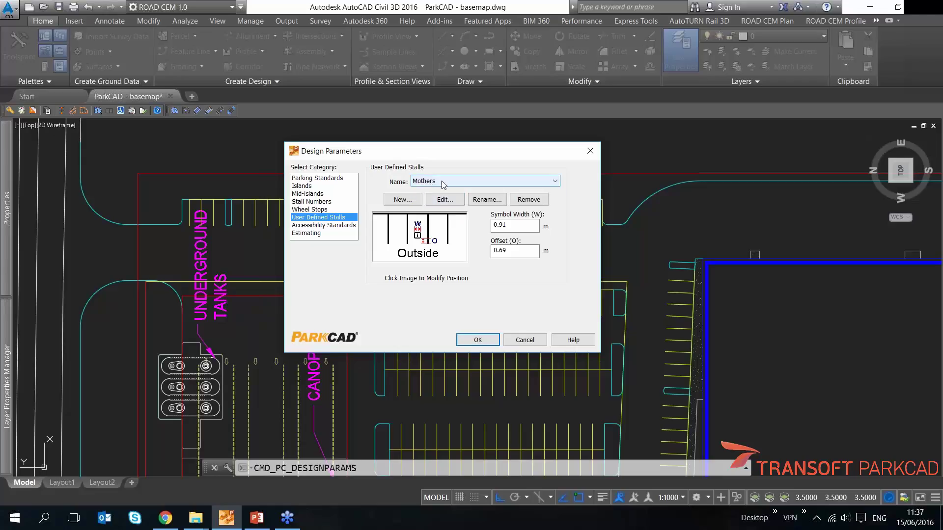
pyautogui.click(430, 183)
pyautogui.click(430, 192)
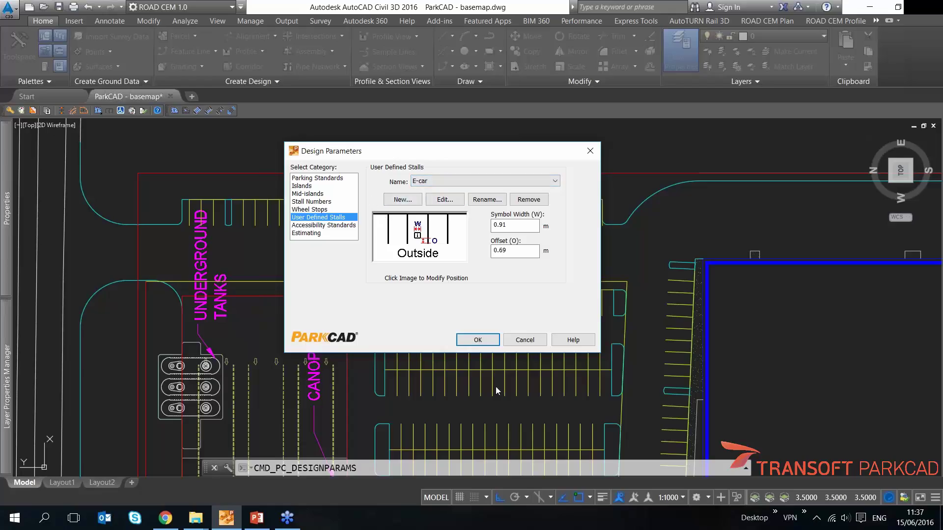
pyautogui.click(487, 345)
# - Change a stall in the top parking row to the E-car type with Edit Stall
pyautogui.scroll(2, 175, 153)
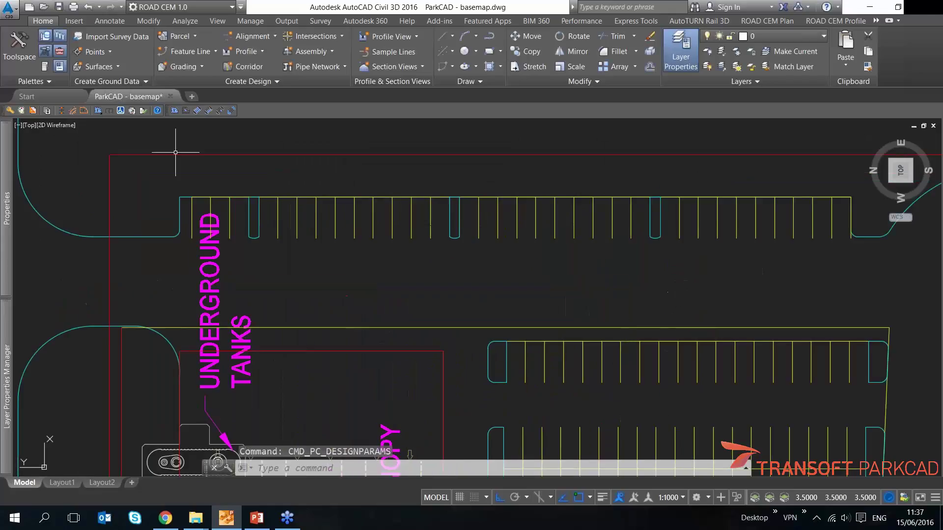
pyautogui.click(220, 111)
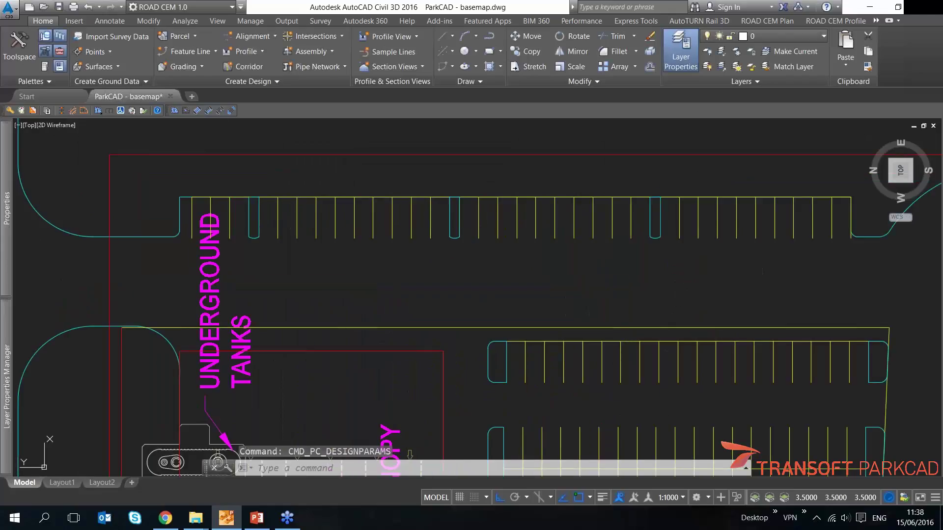
pyautogui.click(272, 222)
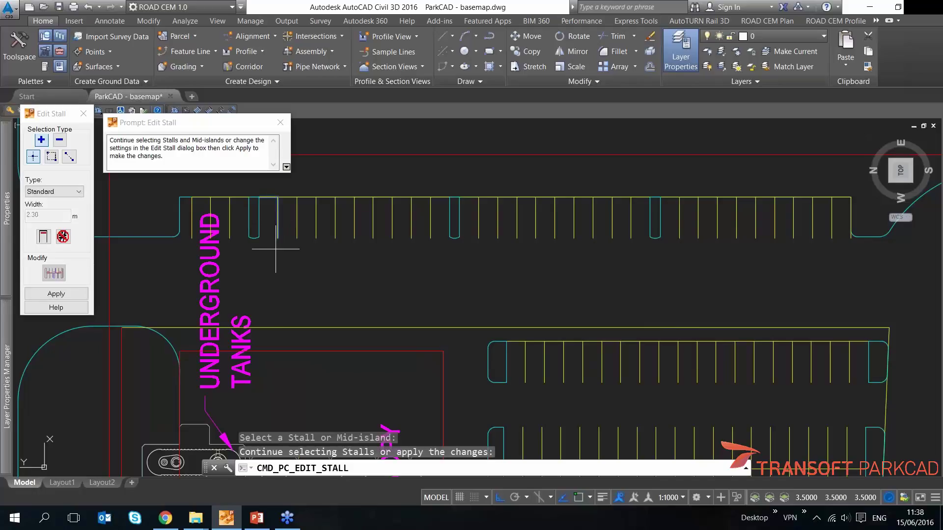
pyautogui.click(59, 192)
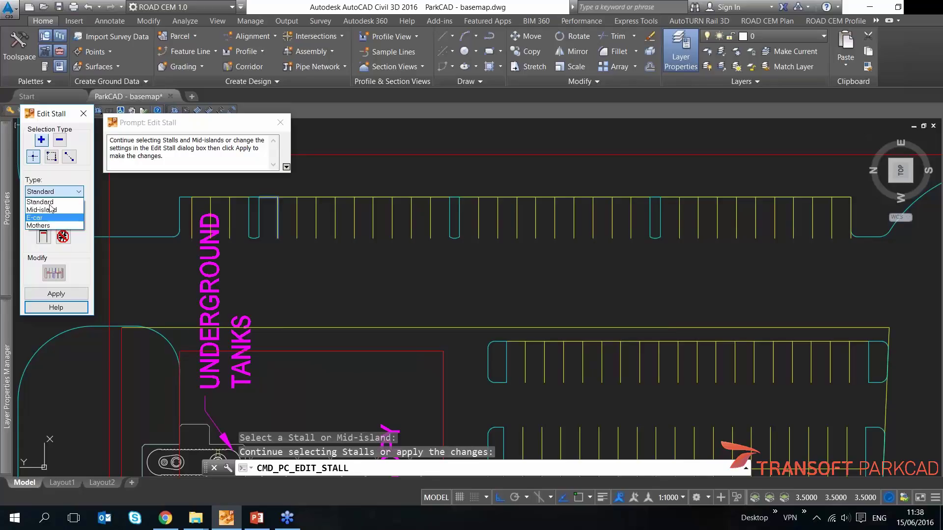
pyautogui.click(40, 218)
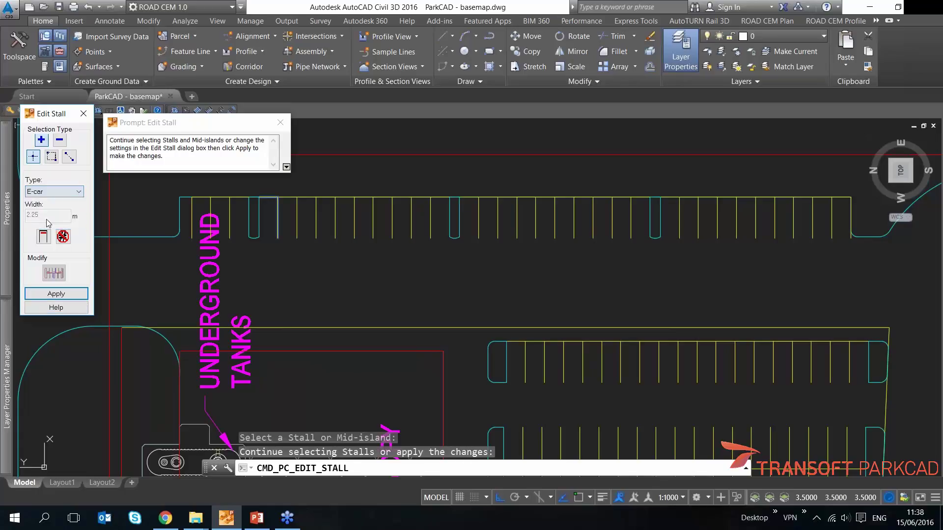
pyautogui.click(43, 237)
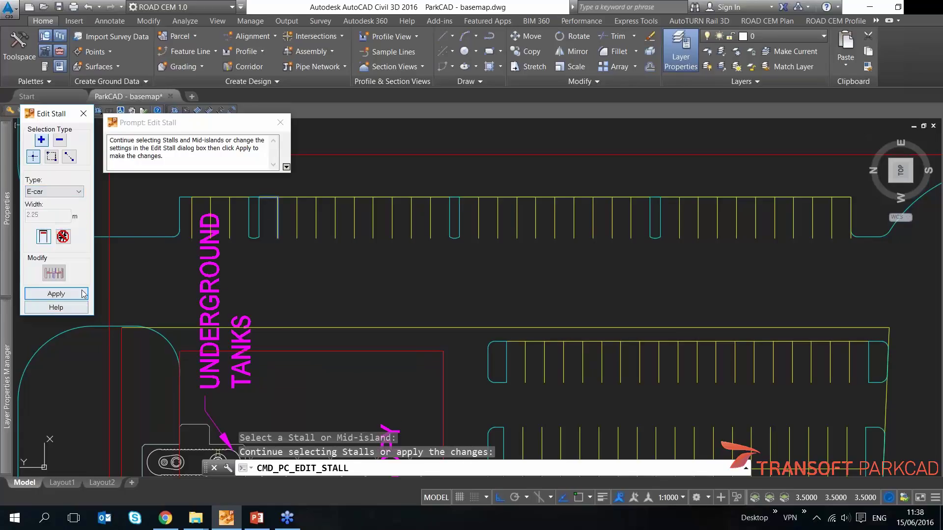
pyautogui.click(83, 293)
# - Zoom in on the stall's new green charging-car symbol
pyautogui.scroll(8, 270, 226)
pyautogui.moveTo(309, 244); pyautogui.dragTo(459, 312, button='middle')
pyautogui.scroll(-2, 459, 311)
pyautogui.scroll(2, 461, 311)
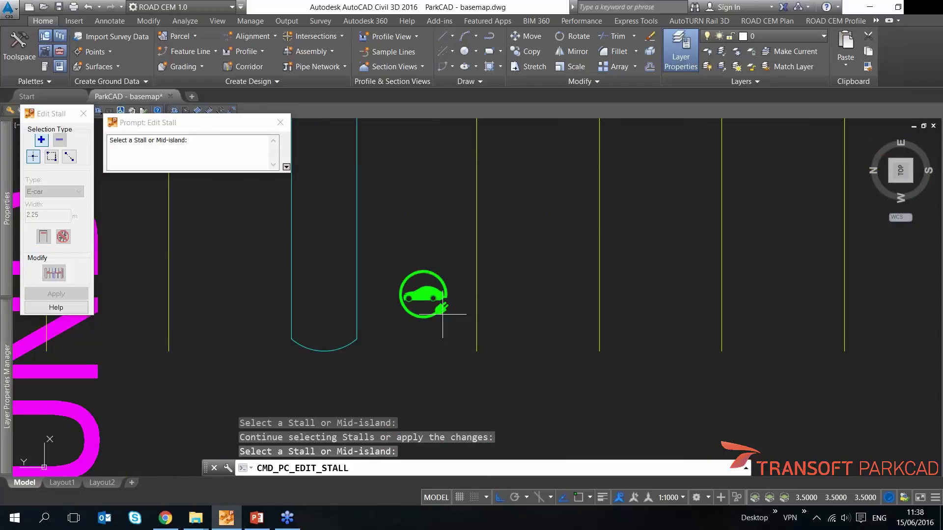
pyautogui.scroll(5, 435, 295)
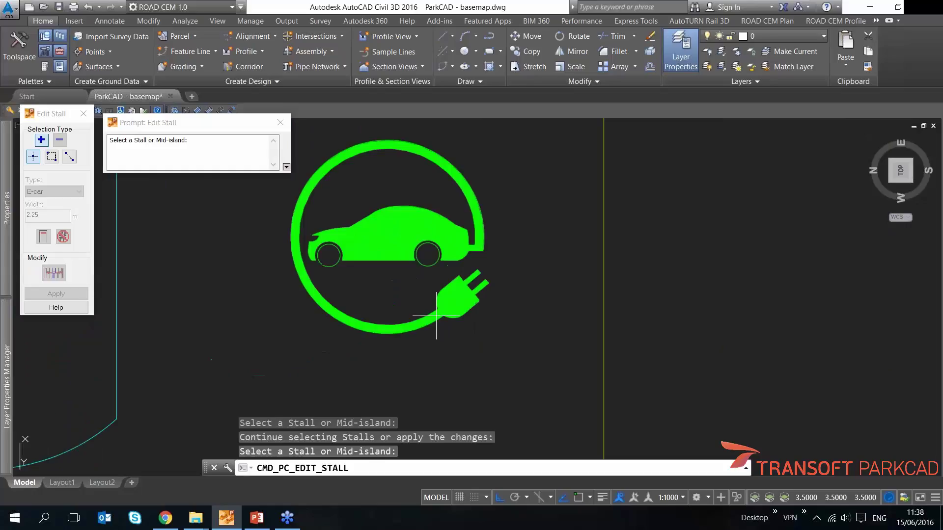
pyautogui.moveTo(454, 179); pyautogui.dragTo(452, 244, button='middle')
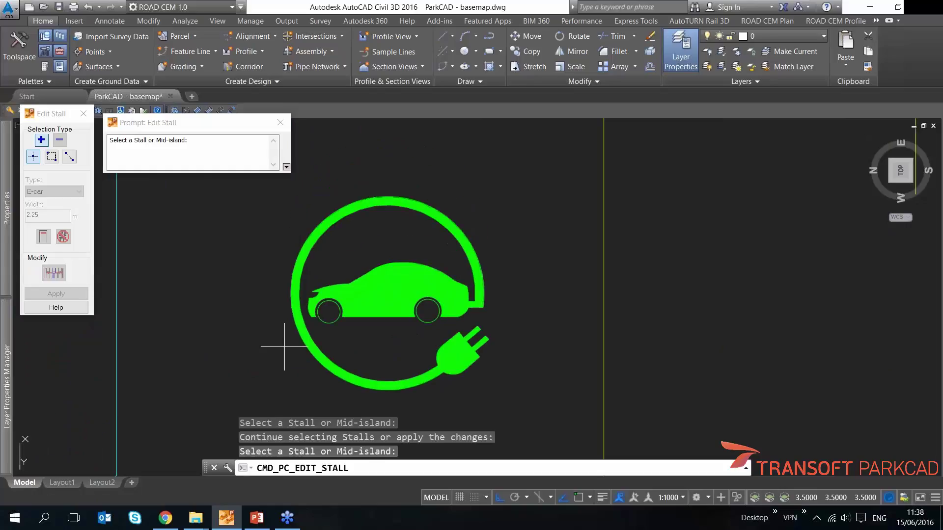
pyautogui.scroll(-7, 268, 290)
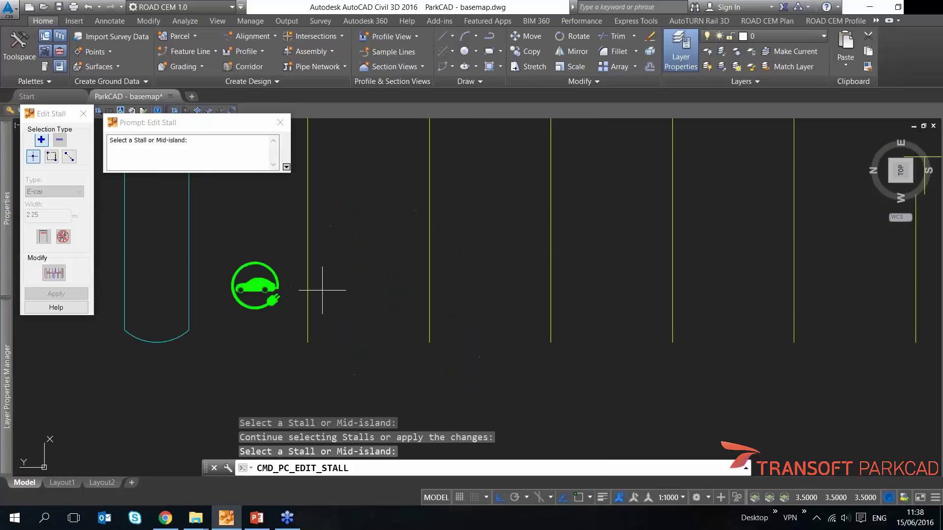
# - Convert the three neighbouring top-row stalls to E-car, making four charging stalls side by side
pyautogui.click(379, 229)
pyautogui.click(426, 244)
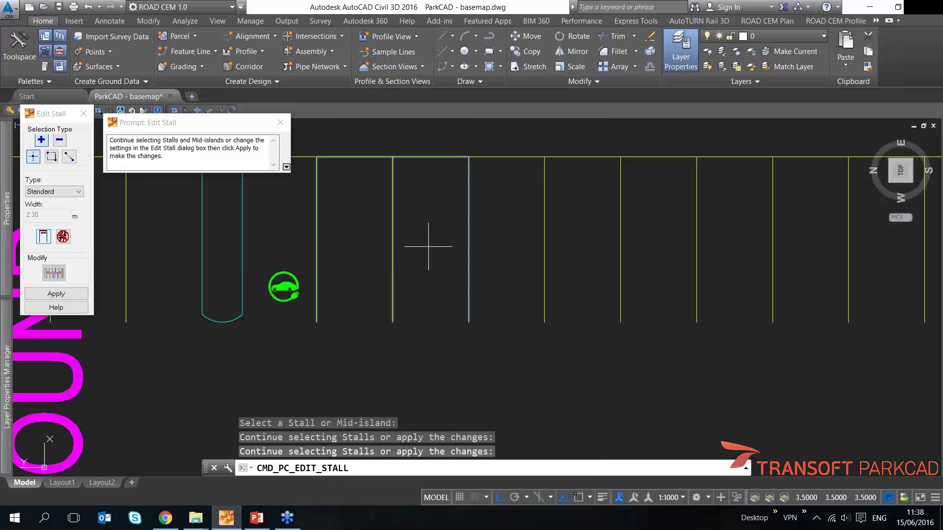
pyautogui.click(510, 283)
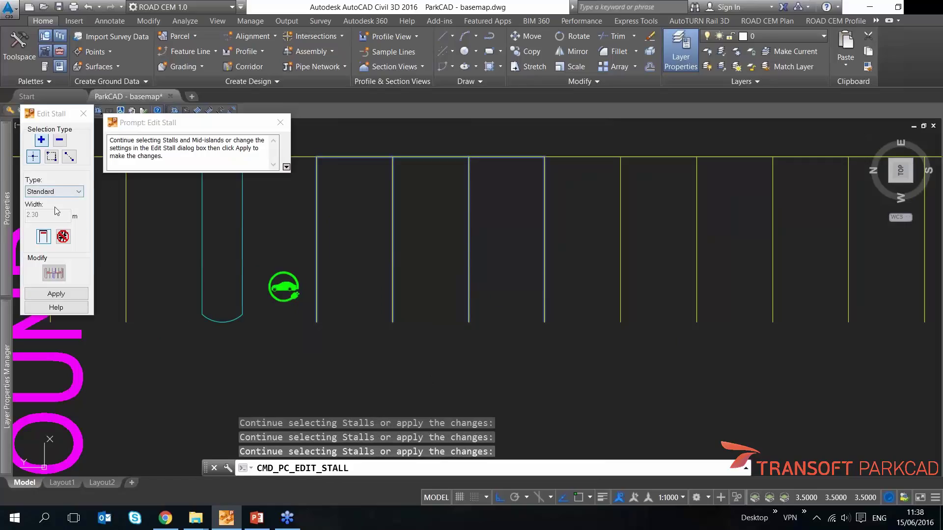
pyautogui.click(32, 191)
pyautogui.click(44, 218)
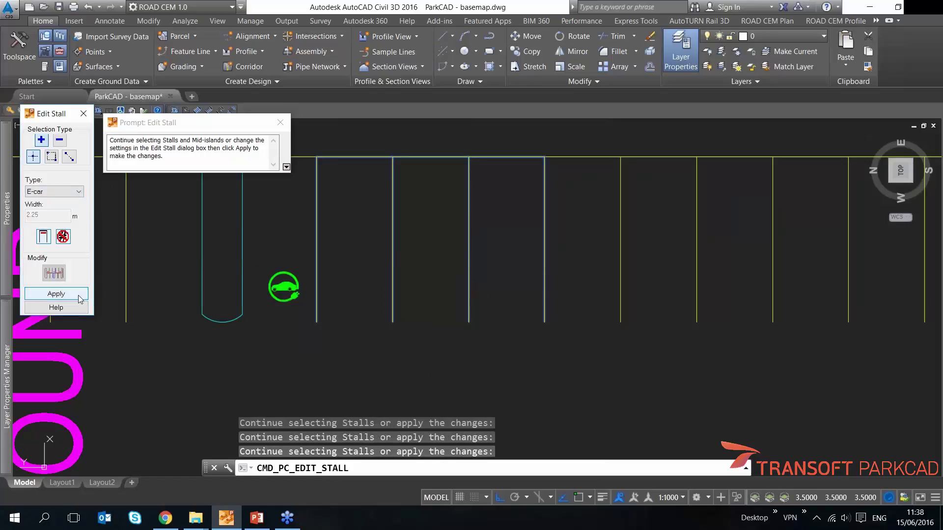
pyautogui.click(56, 294)
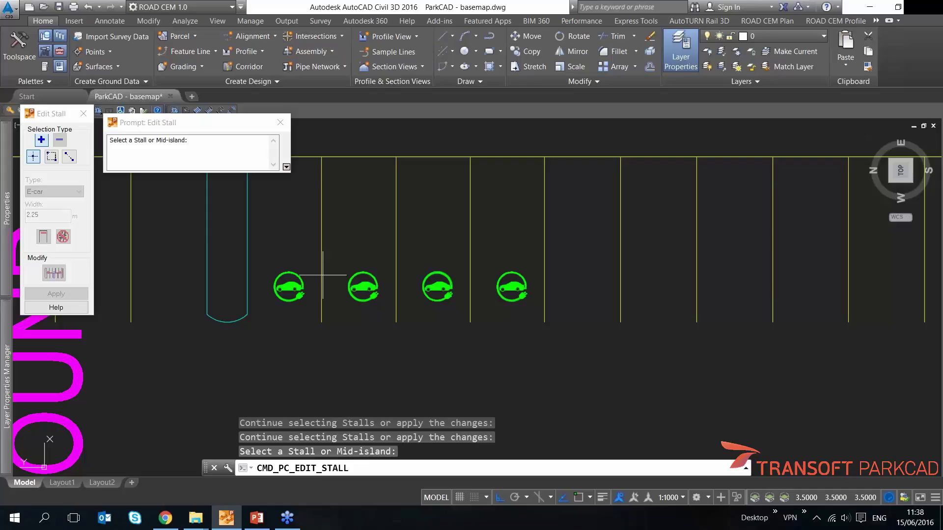
pyautogui.scroll(-4, 330, 288)
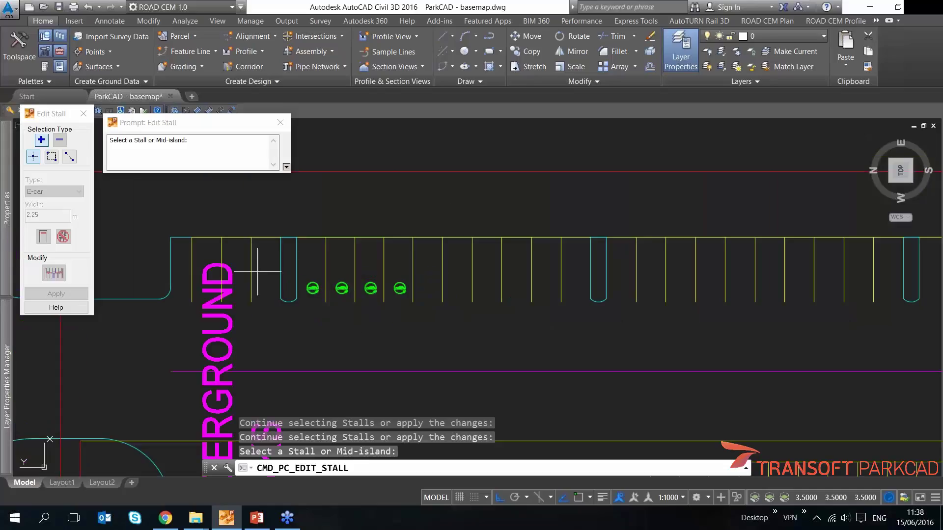
# - End Edit Stall, zoom out to the whole site, and reopen the ParkCAD Design Parameters
pyautogui.press('Return')
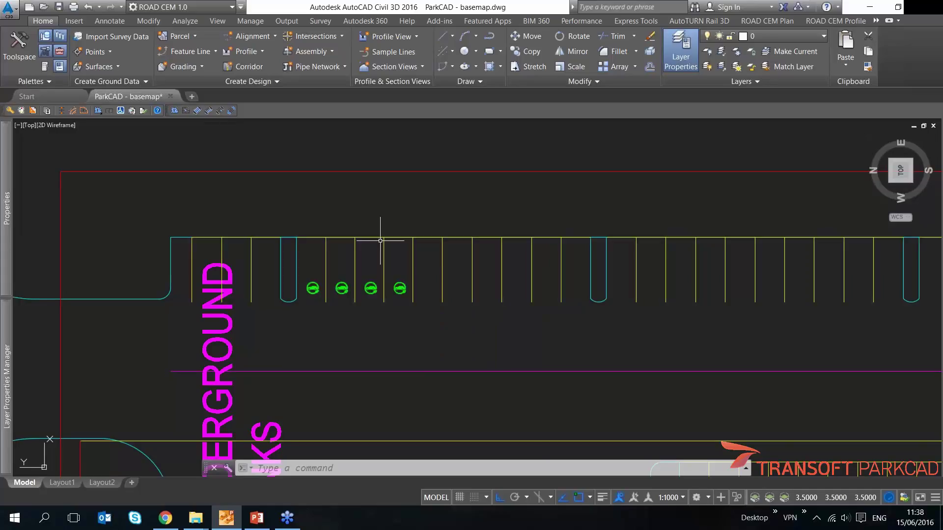
pyautogui.moveTo(402, 283)
pyautogui.scroll(-2, 406, 273)
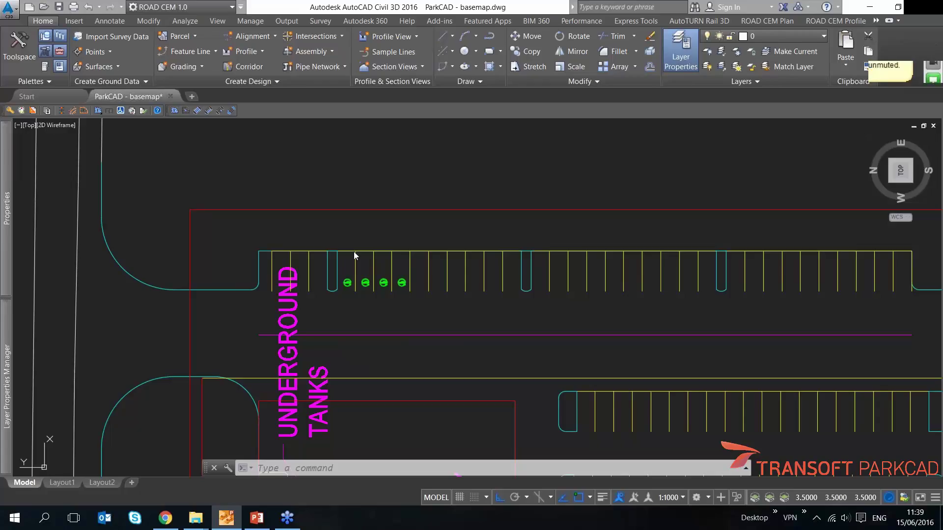
pyautogui.scroll(-2, 239, 178)
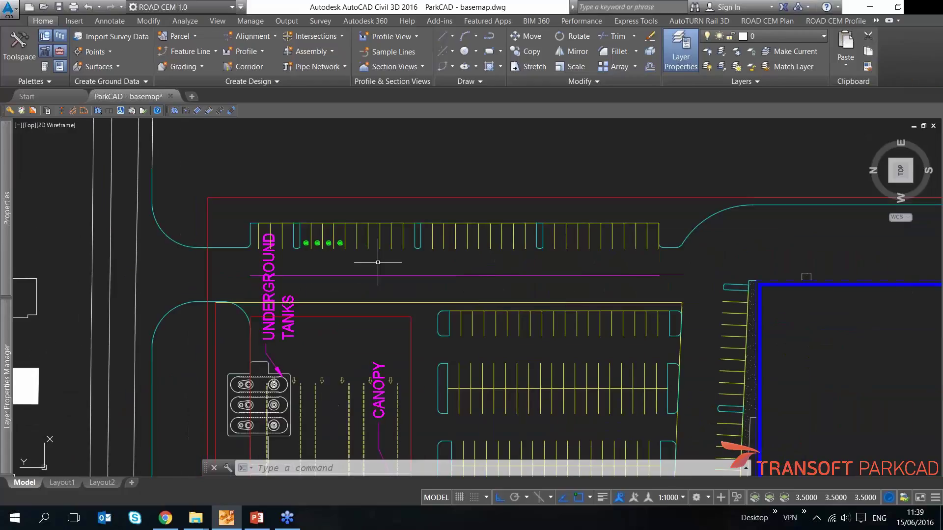
pyautogui.scroll(-3, 378, 262)
pyautogui.scroll(1, 488, 321)
pyautogui.scroll(-4, 489, 322)
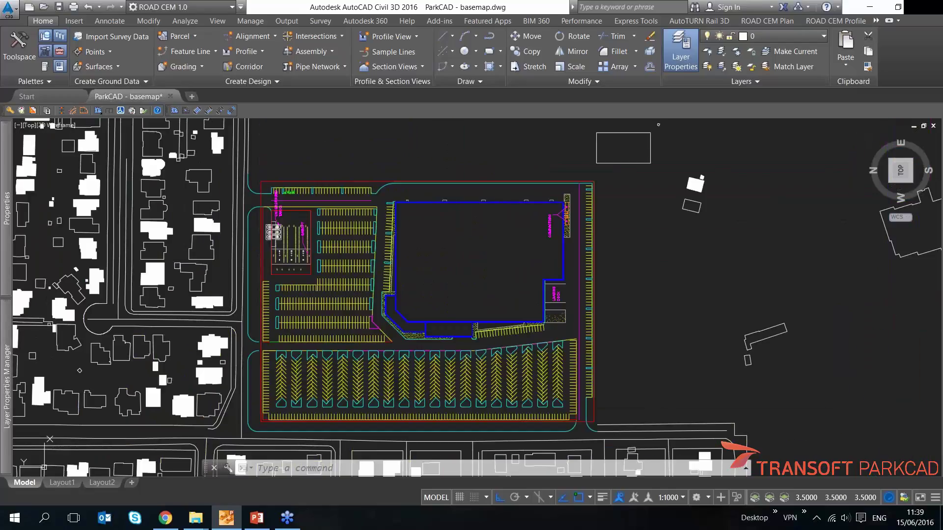
pyautogui.click(121, 113)
# - Open the Accessibility Standards settings and view the ASVV2004 (NL) rules
pyautogui.click(36, 112)
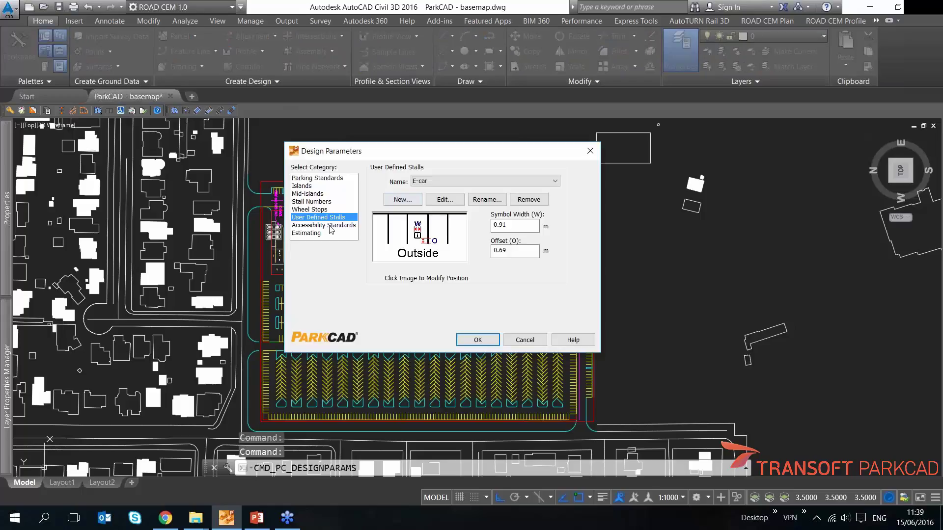
pyautogui.click(331, 227)
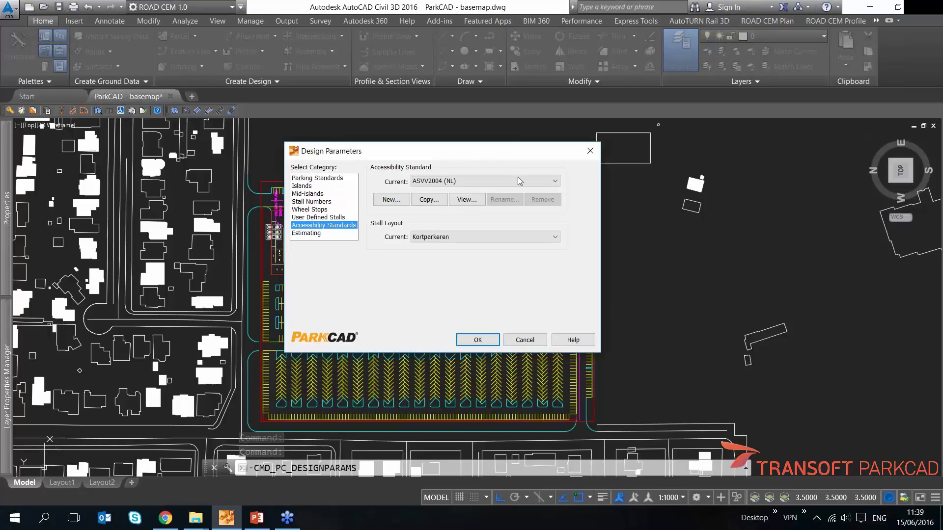
pyautogui.click(447, 182)
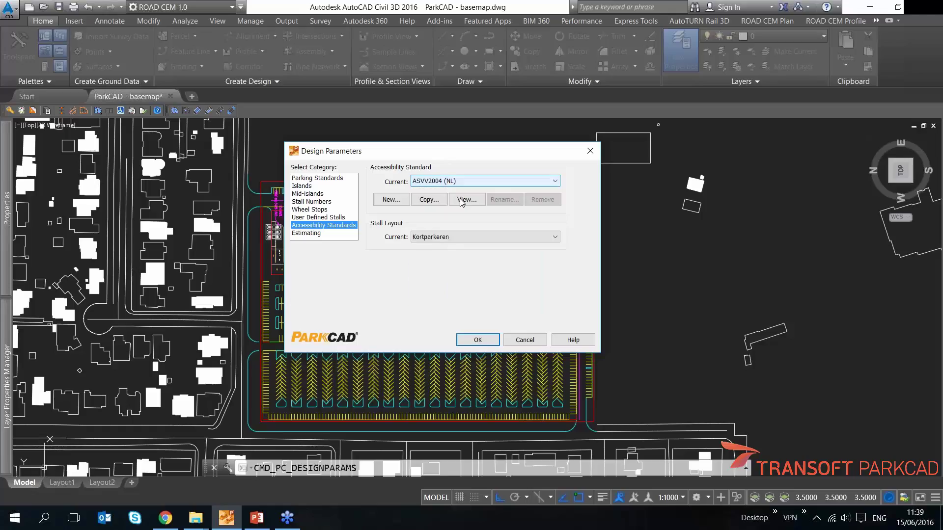
pyautogui.click(462, 201)
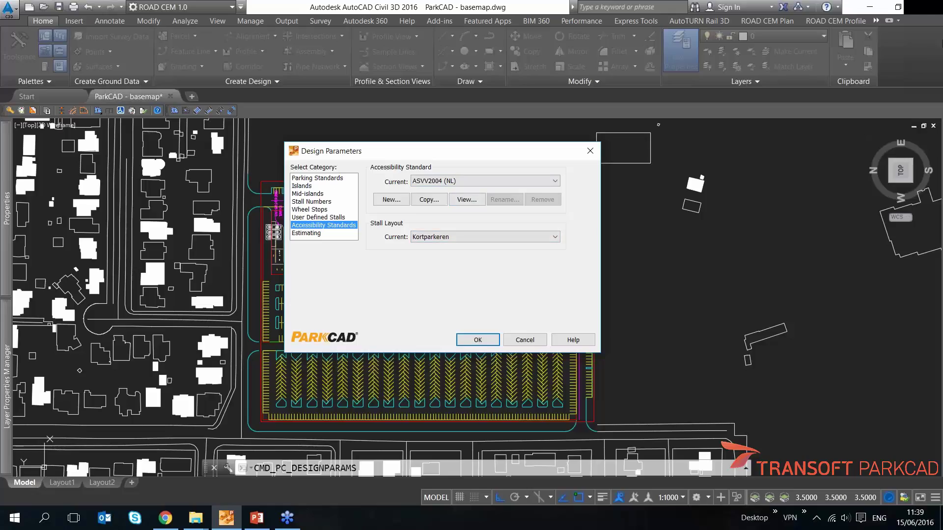
pyautogui.click(935, 51)
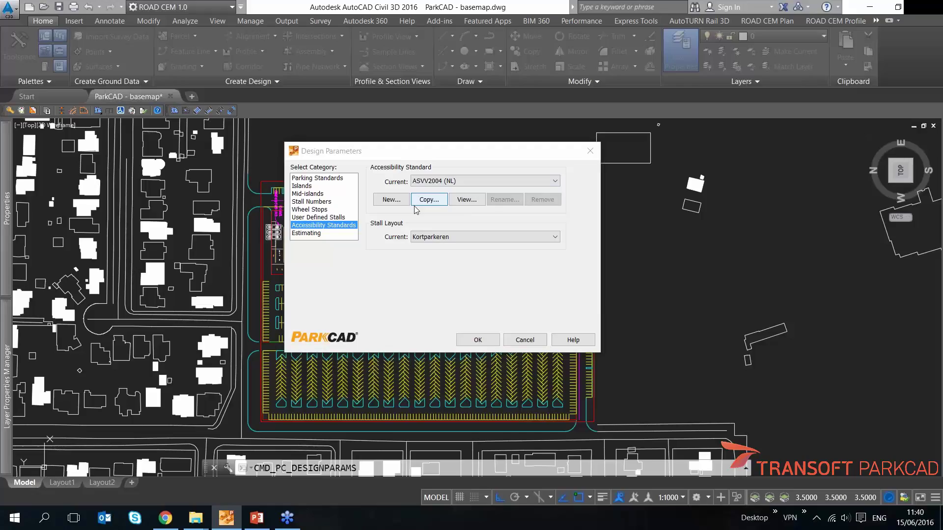
pyautogui.click(464, 200)
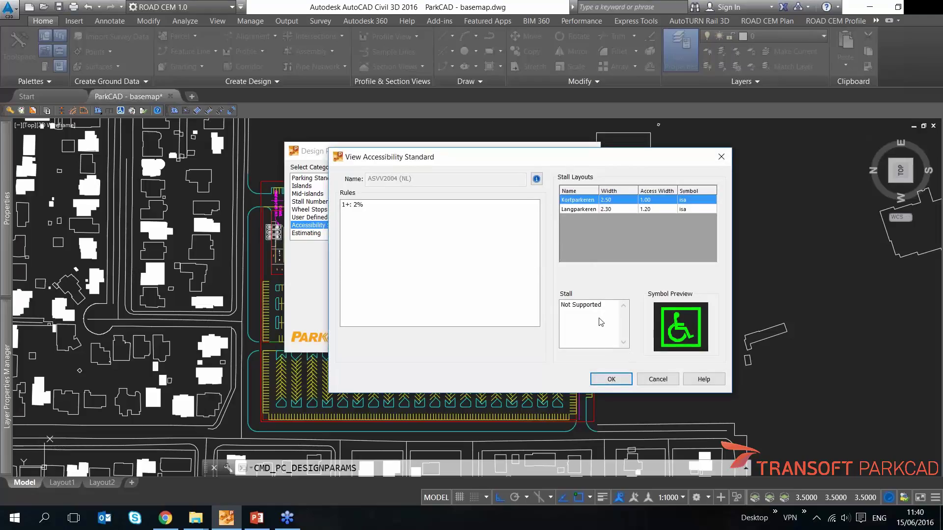
pyautogui.click(611, 379)
# - Switch the standard to ADA1994 (US) and view its stall-count rules
pyautogui.click(446, 183)
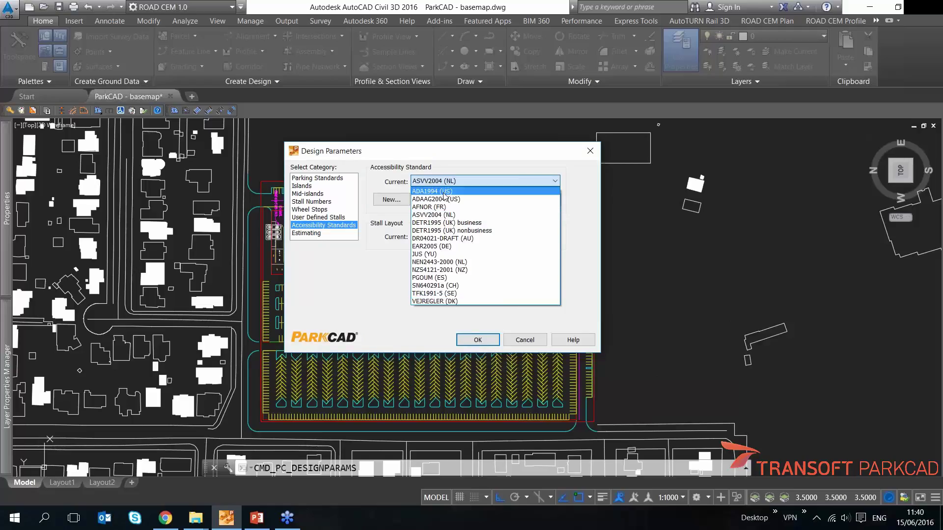
pyautogui.click(443, 192)
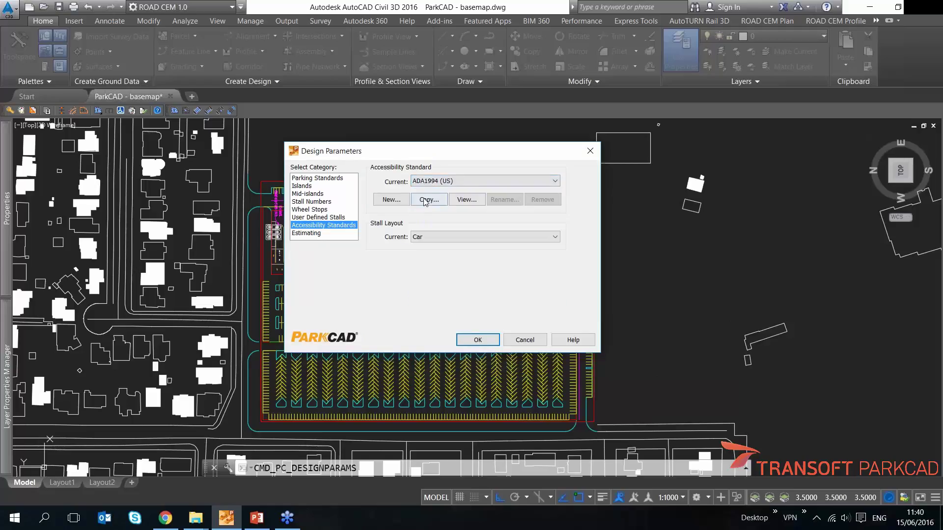
pyautogui.click(467, 201)
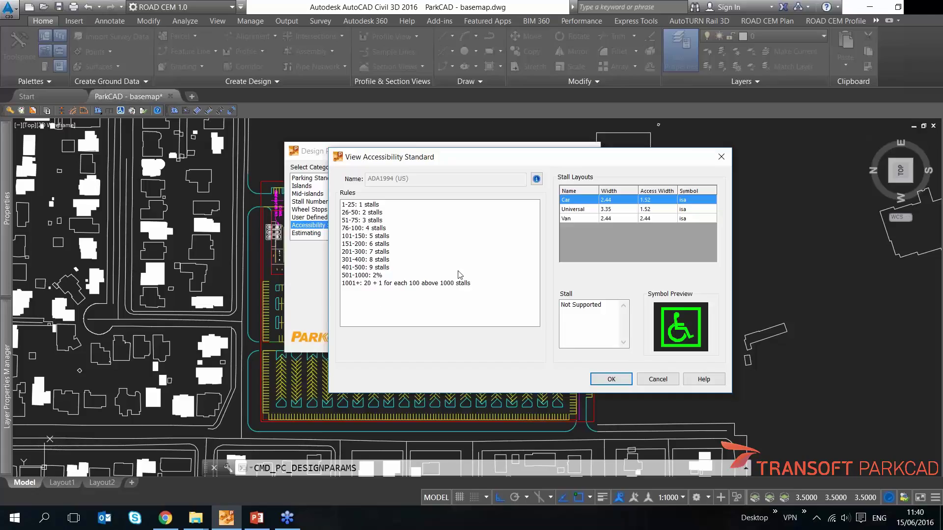
pyautogui.click(612, 379)
# - Reselect ASVV2004 (NL) and review its 2% rule again
pyautogui.click(432, 183)
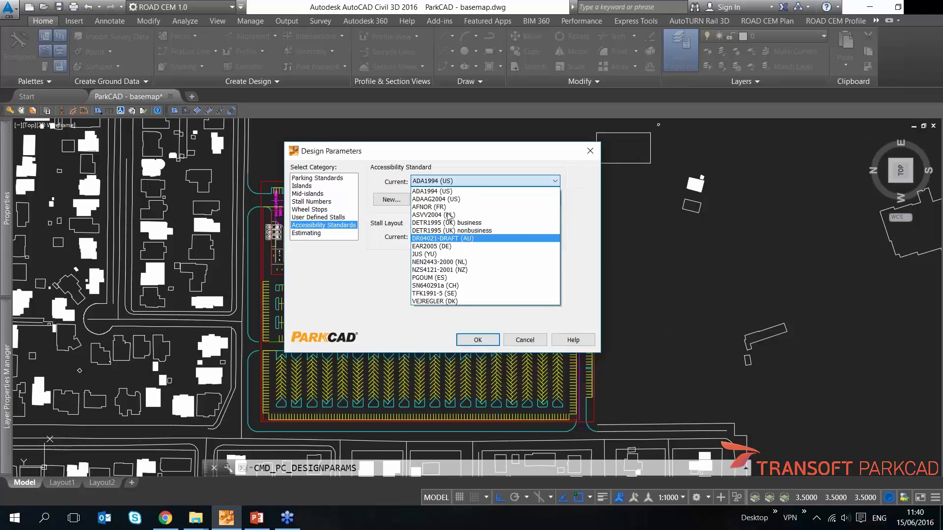
pyautogui.click(448, 215)
pyautogui.click(470, 203)
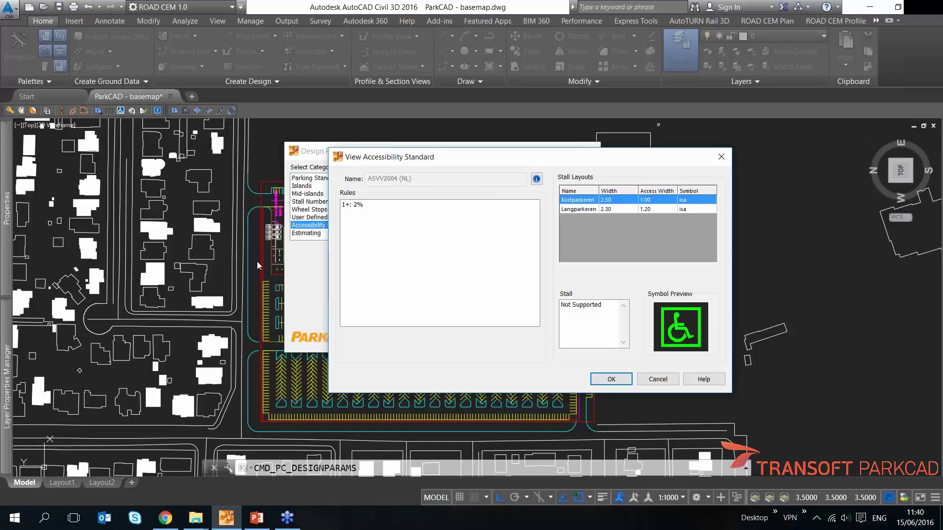
pyautogui.click(617, 384)
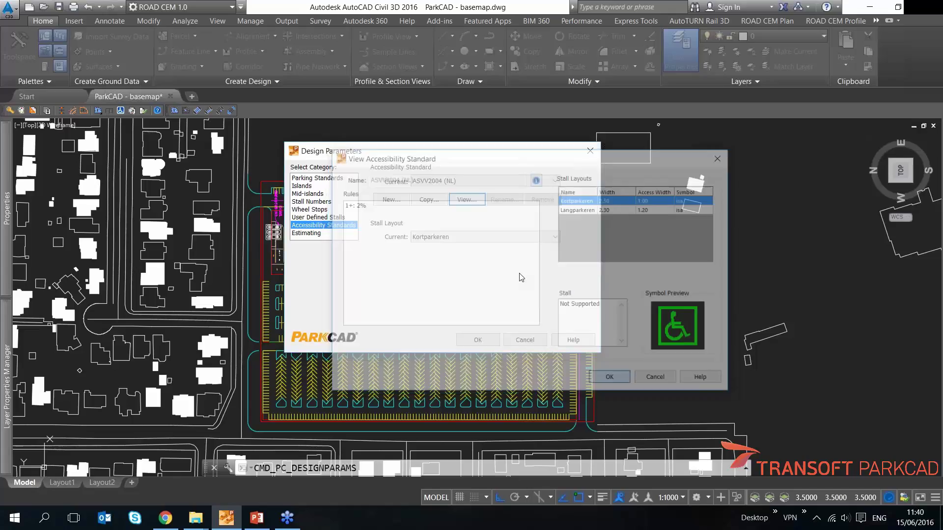
# - Close the design parameters and open the accessible stall requirements calculator
pyautogui.click(477, 340)
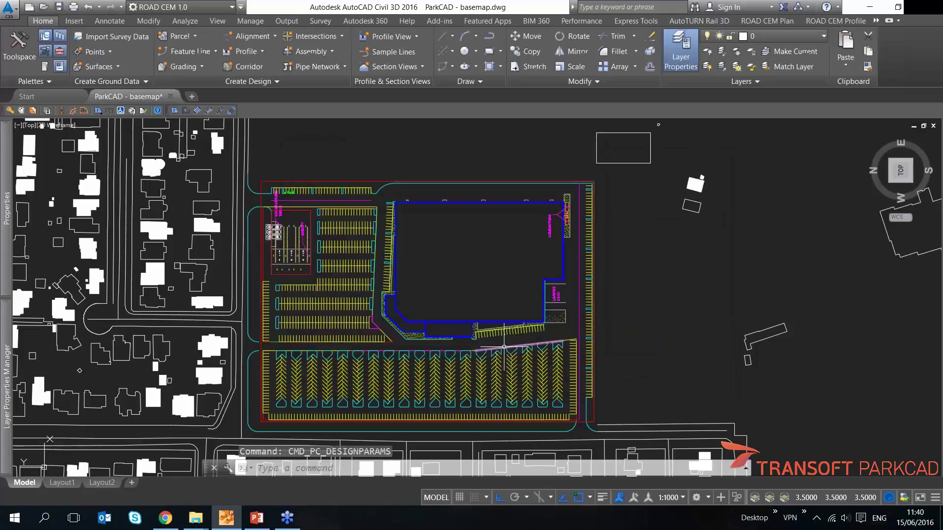
pyautogui.click(121, 111)
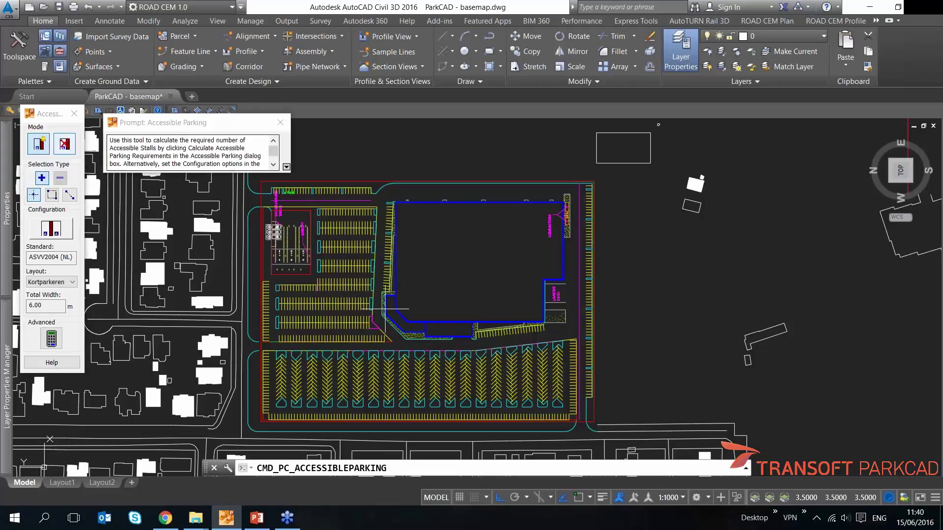
pyautogui.scroll(5, 385, 309)
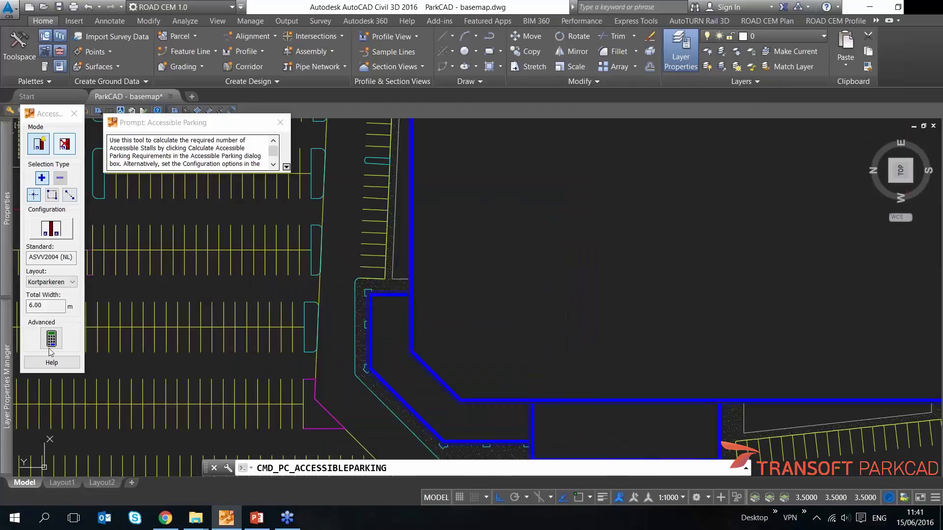
pyautogui.scroll(-2, 141, 332)
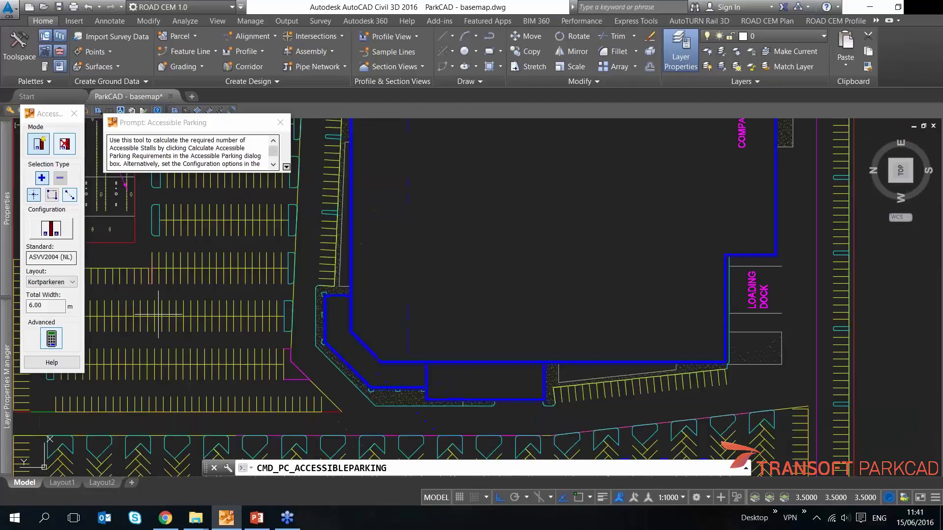
pyautogui.click(52, 339)
pyautogui.scroll(-3, 336, 297)
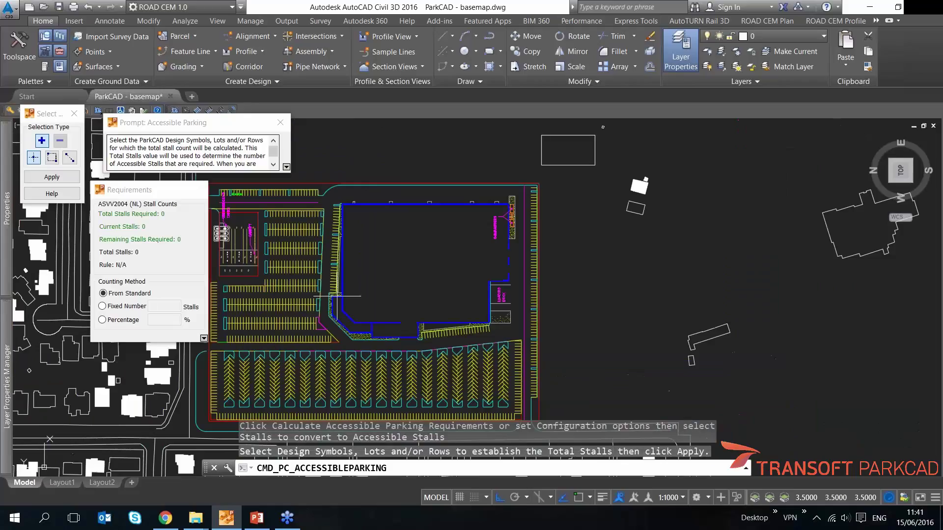
pyautogui.moveTo(338, 296); pyautogui.dragTo(404, 288, button='middle')
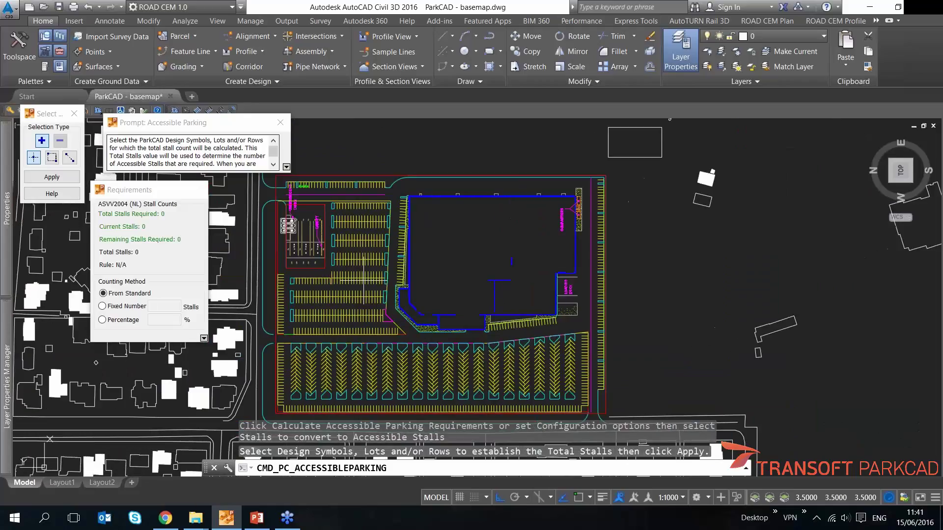
# - Select the left, top, right, bottom angled and building-side rows, totalling 1142 stalls
pyautogui.click(366, 236)
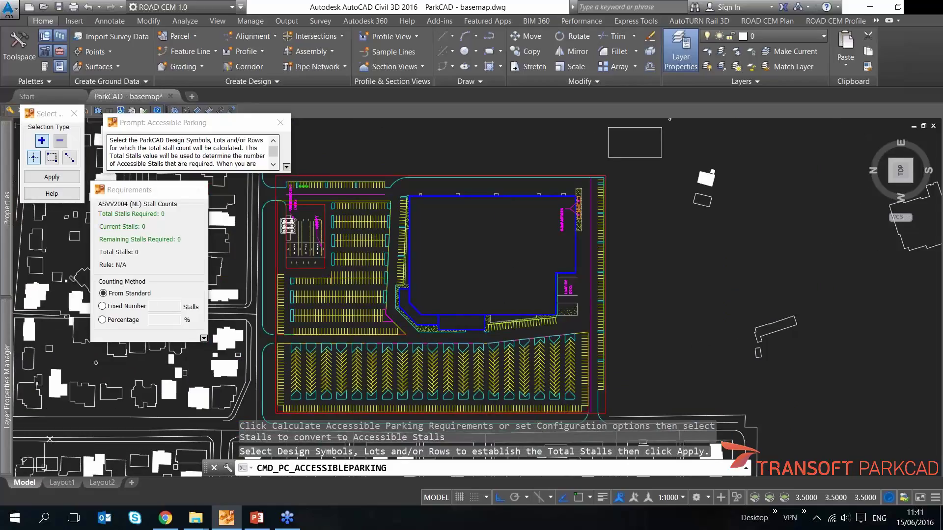
pyautogui.click(351, 185)
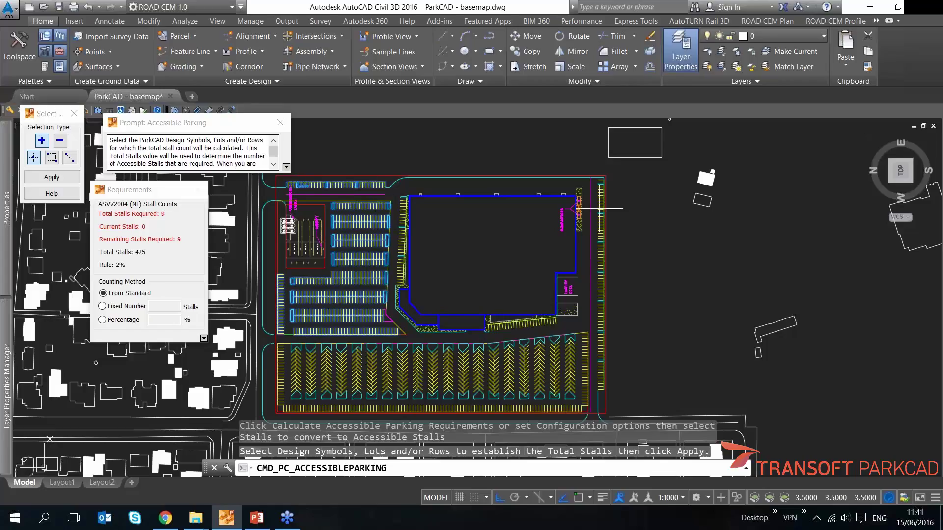
pyautogui.click(601, 285)
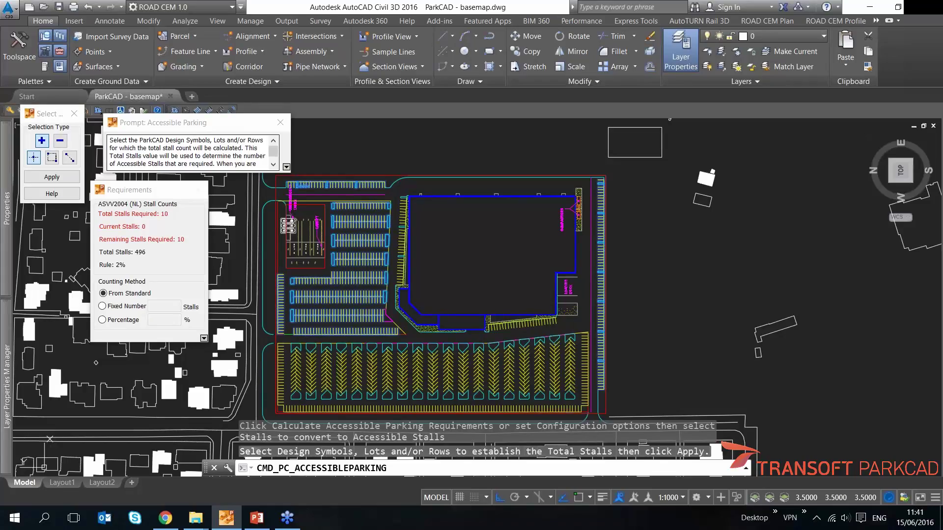
pyautogui.click(476, 372)
pyautogui.click(514, 326)
pyautogui.click(398, 267)
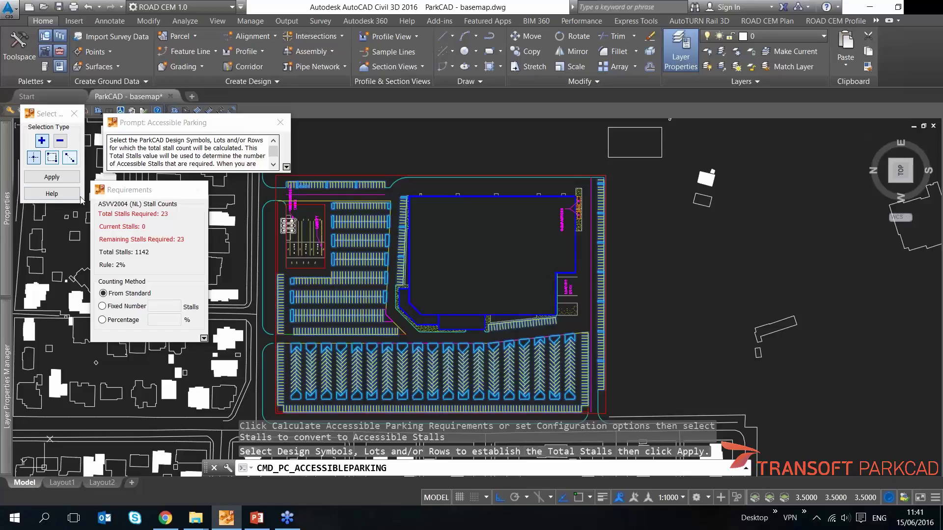
# - Apply the stall total, choose Left Access, and make two west-edge stalls accessible
pyautogui.click(75, 180)
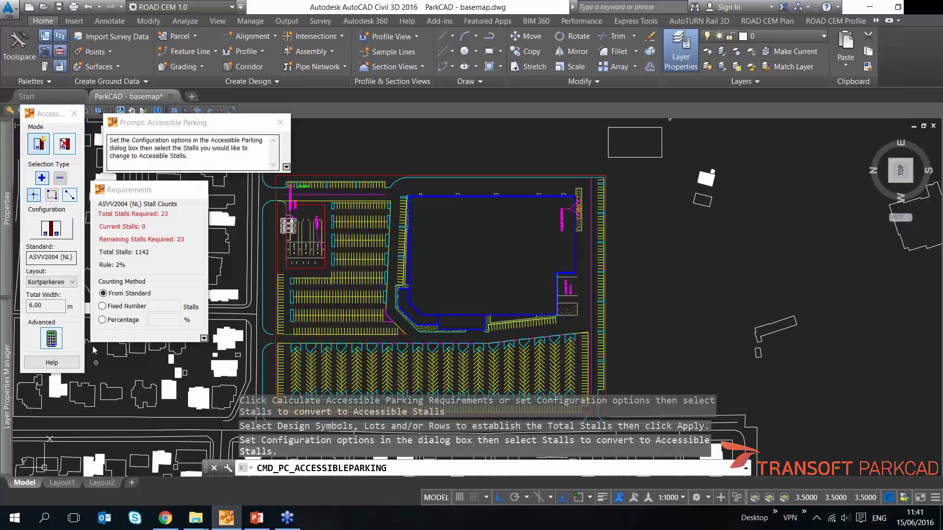
pyautogui.click(63, 229)
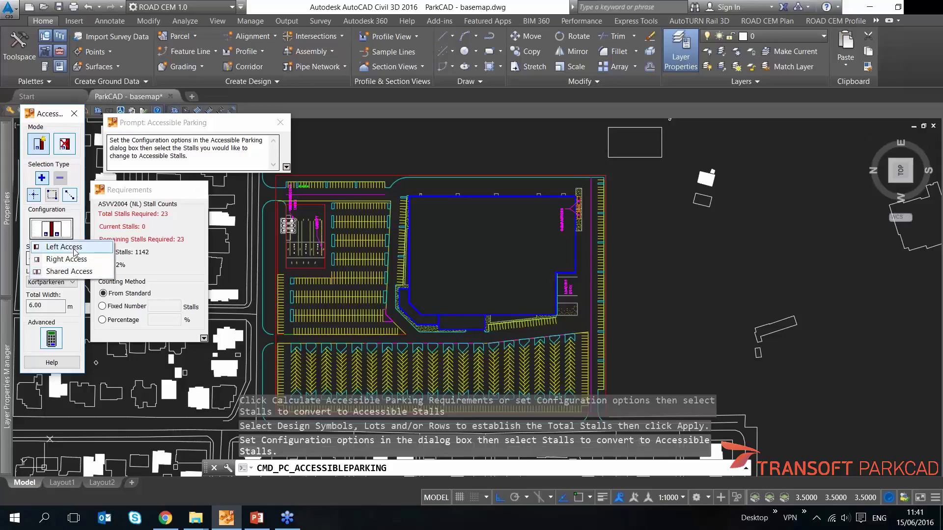
pyautogui.click(62, 247)
pyautogui.scroll(8, 382, 227)
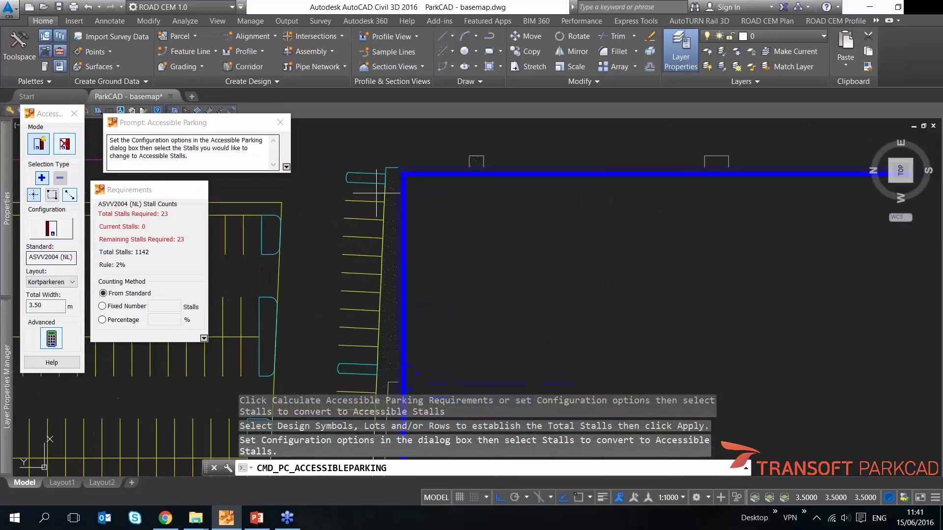
pyautogui.click(382, 229)
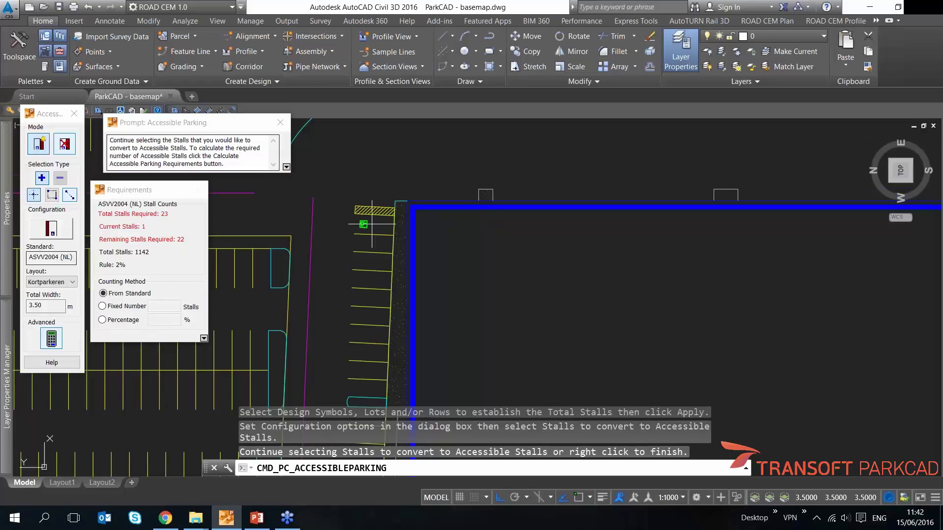
pyautogui.scroll(2, 371, 224)
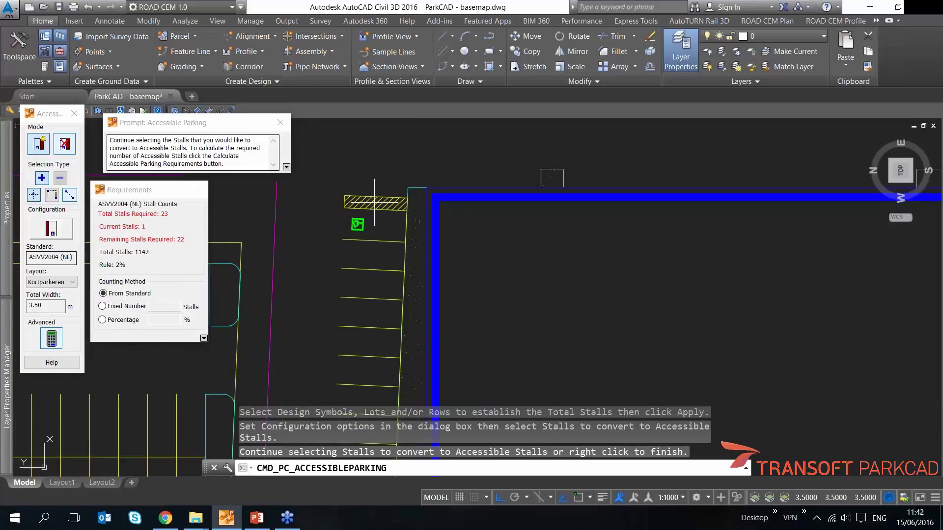
pyautogui.click(367, 260)
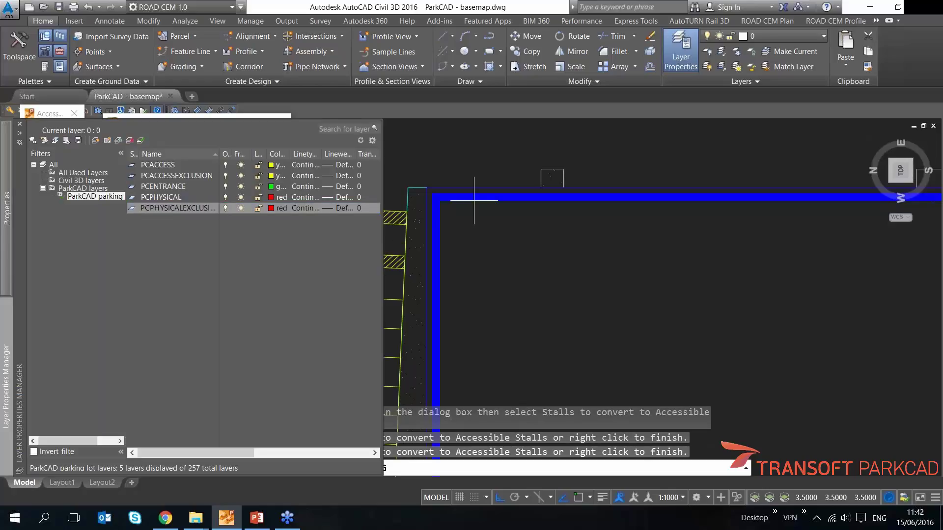
# - Switch the configuration to Shared Access
pyautogui.click(49, 265)
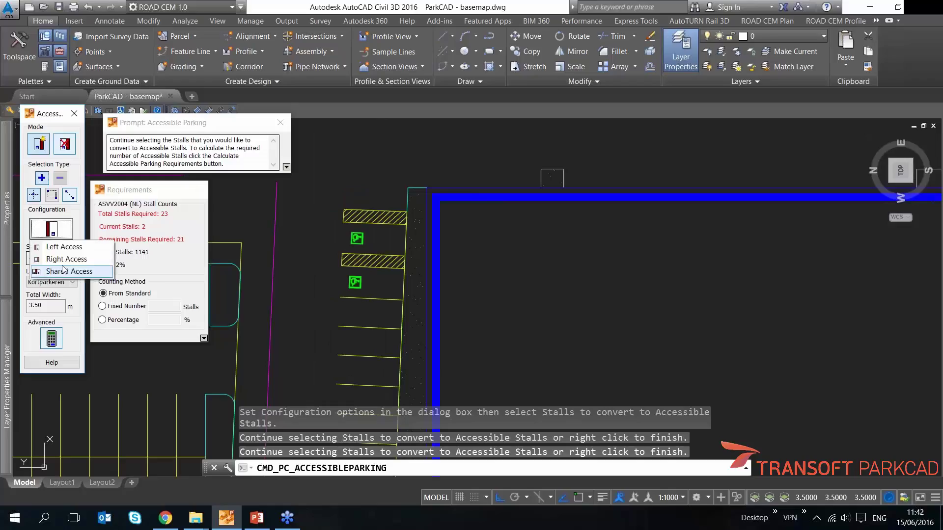
pyautogui.click(70, 272)
pyautogui.scroll(-3, 404, 294)
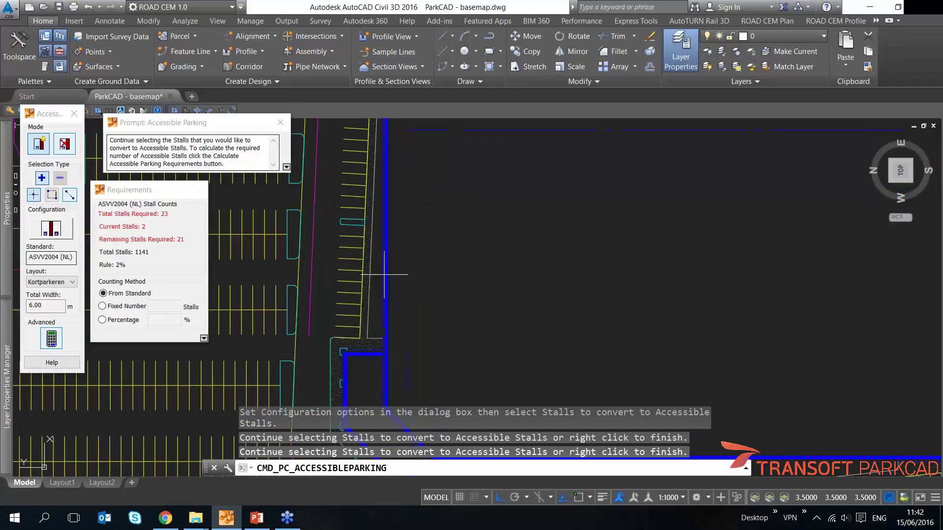
# - Place four shared accessible stall pairs along the row west of the building
pyautogui.scroll(2, 342, 323)
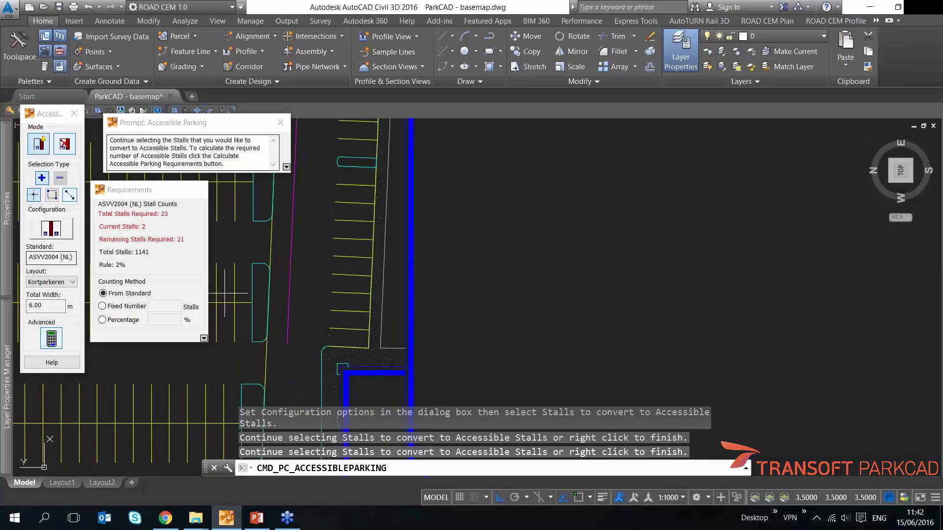
pyautogui.click(358, 334)
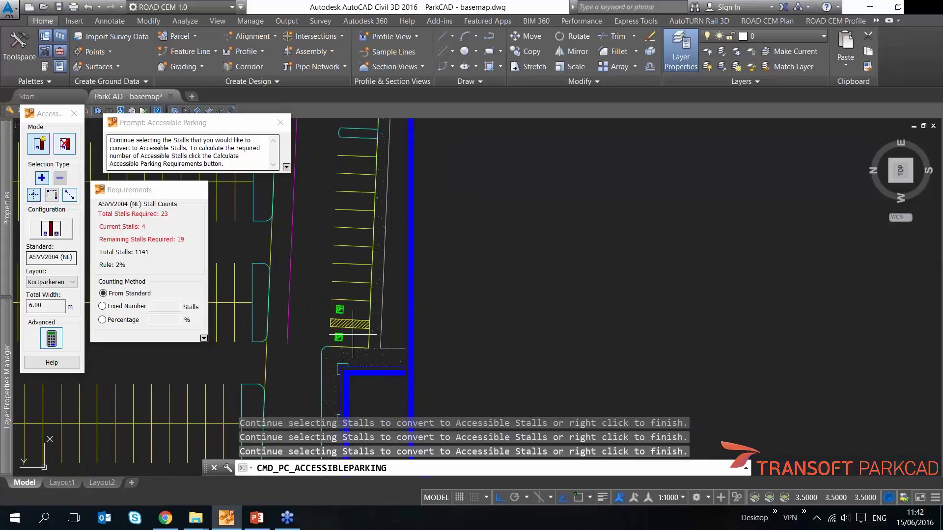
pyautogui.click(363, 291)
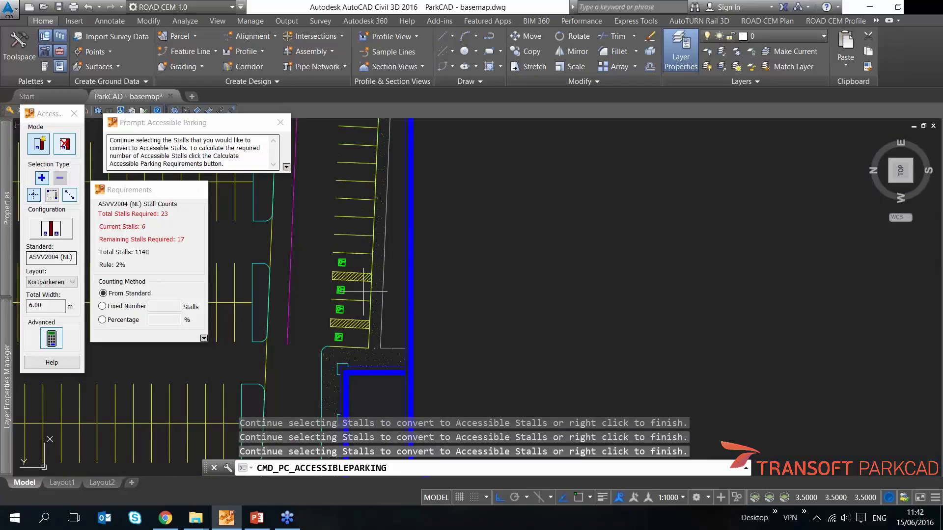
pyautogui.click(357, 243)
pyautogui.click(359, 196)
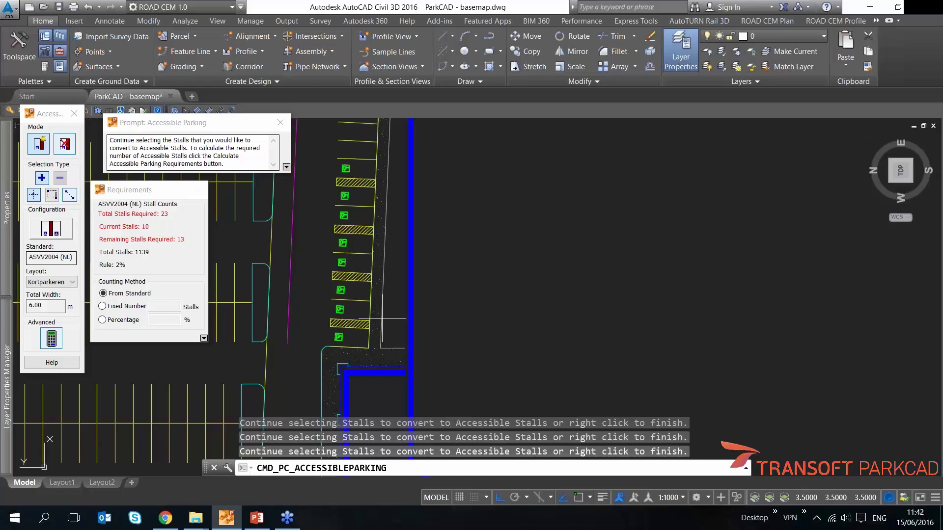
pyautogui.moveTo(382, 319); pyautogui.dragTo(343, 151, button='middle')
pyautogui.scroll(-3, 343, 152)
pyautogui.scroll(3, 461, 256)
# - Make six stall pairs in the angled row south of the building accessible with Shared Access
pyautogui.click(461, 255)
pyautogui.click(514, 248)
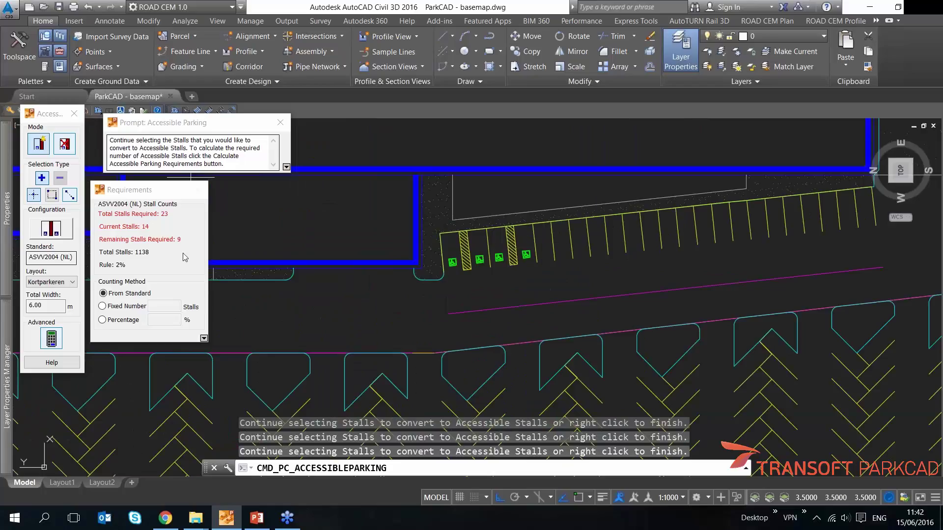
pyautogui.click(545, 237)
pyautogui.click(590, 236)
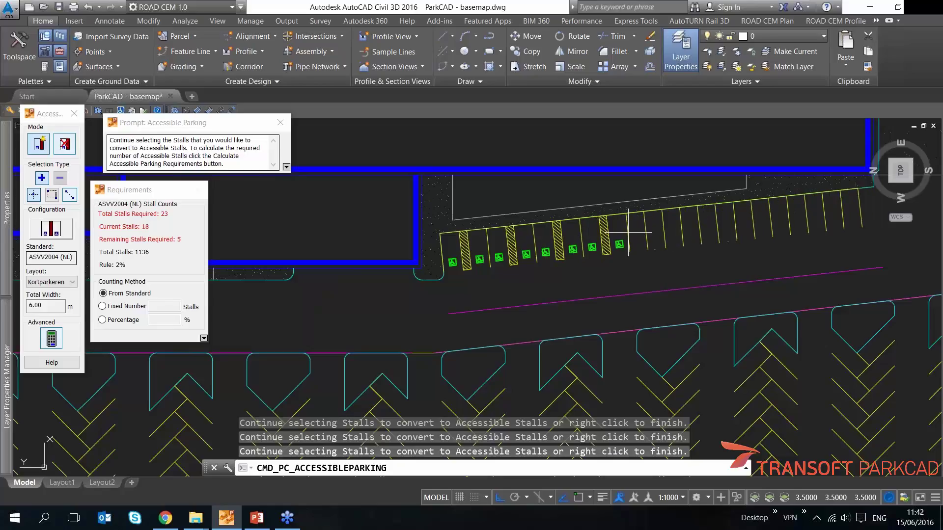
pyautogui.click(637, 231)
pyautogui.moveTo(321, 249); pyautogui.dragTo(308, 304, button='middle')
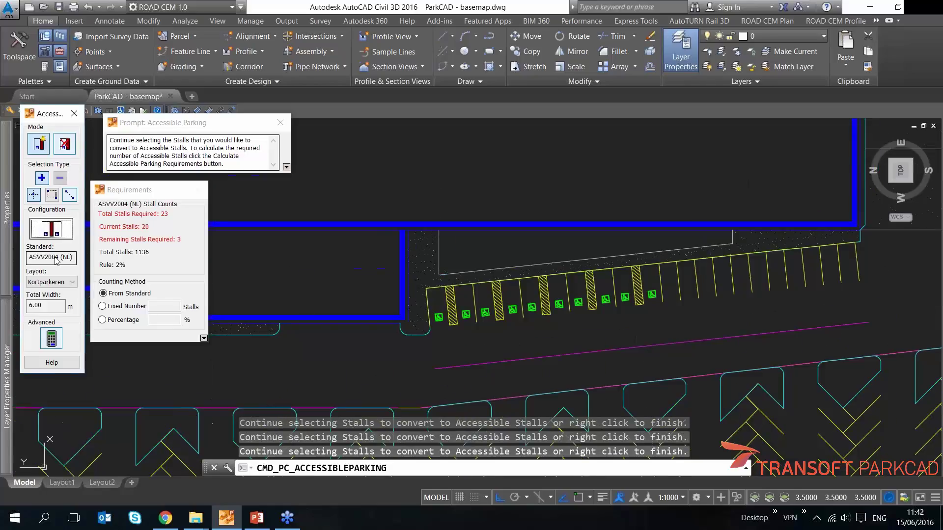
pyautogui.click(51, 229)
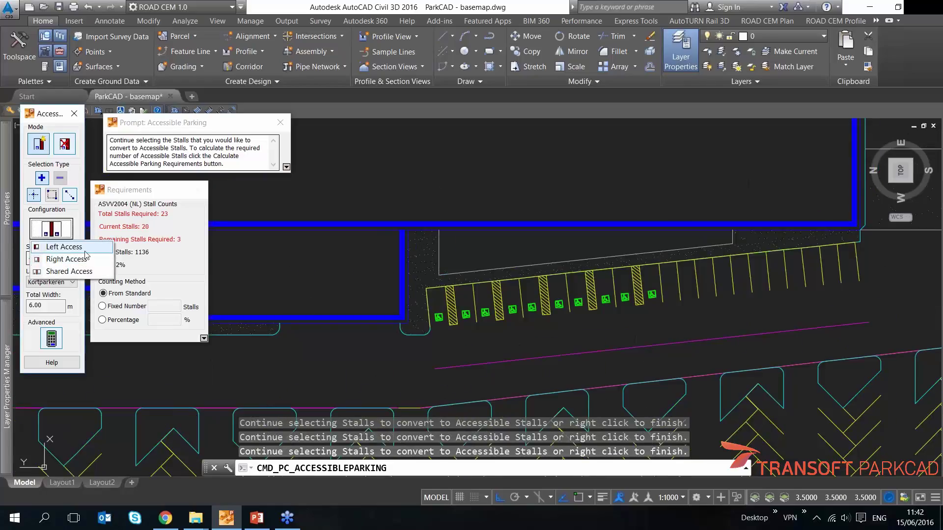
pyautogui.click(61, 248)
pyautogui.click(675, 284)
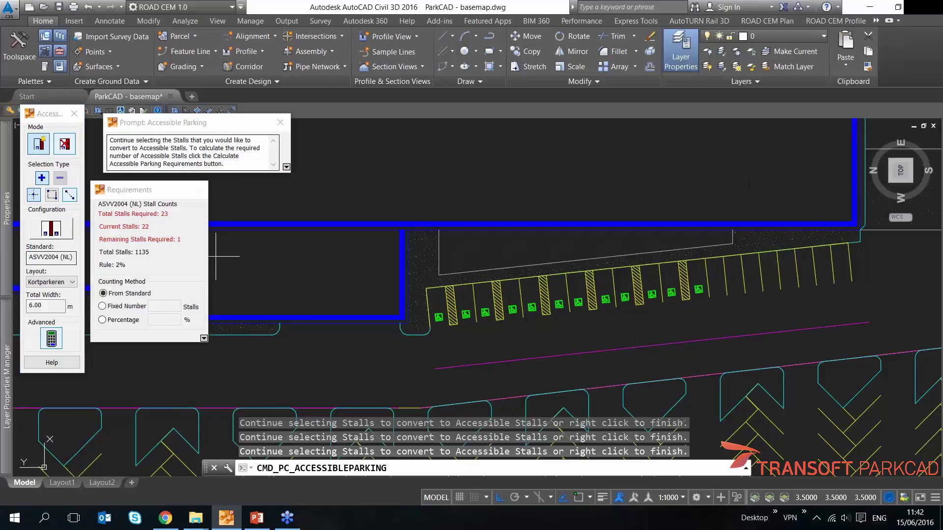
# - Switch to Right Access and place the last accessible stall, leaving 0 remaining
pyautogui.click(65, 234)
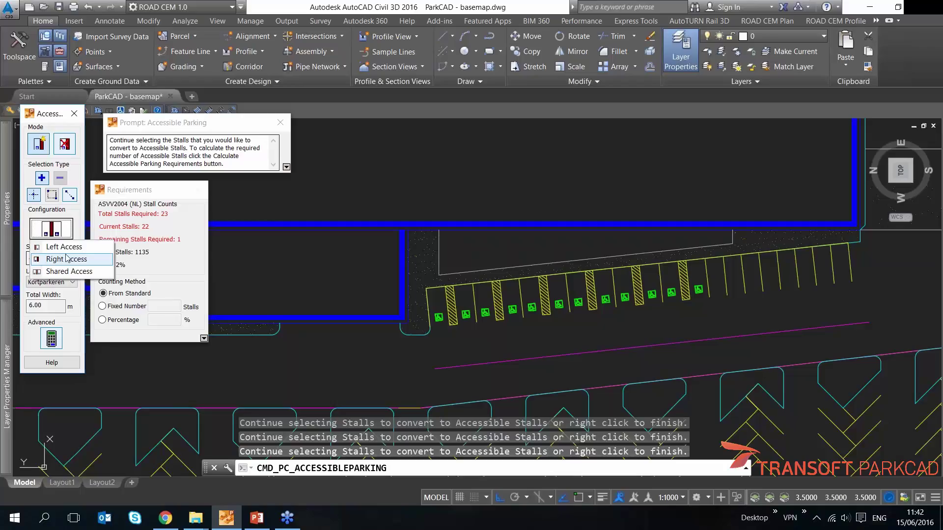
pyautogui.click(70, 261)
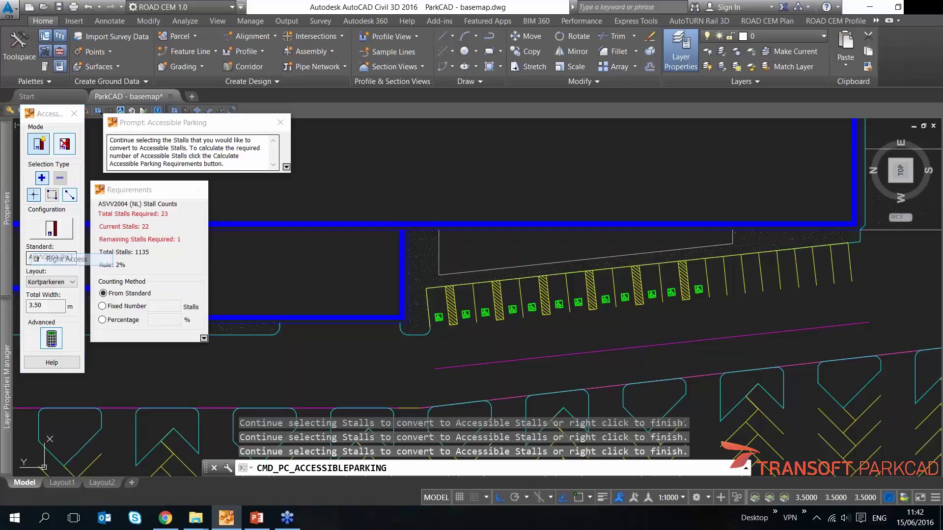
pyautogui.click(720, 278)
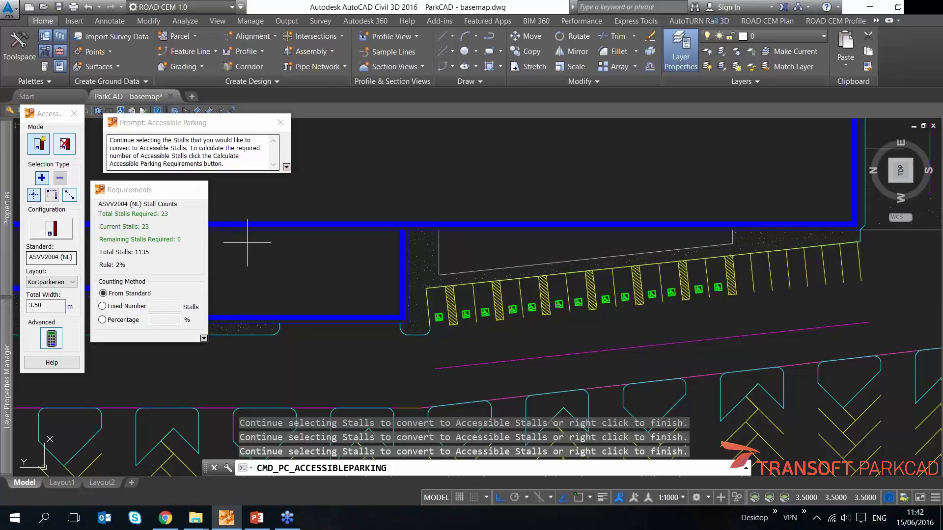
pyautogui.scroll(-3, 459, 337)
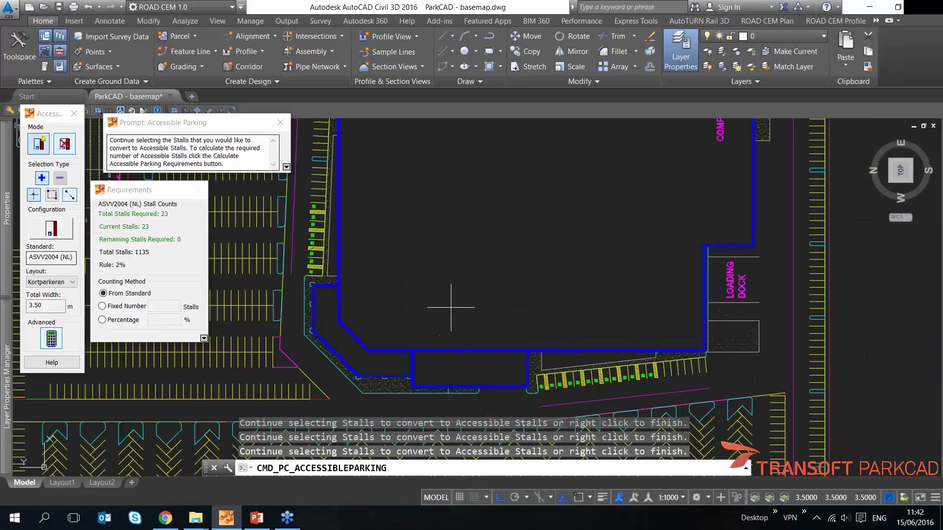
pyautogui.moveTo(290, 264); pyautogui.dragTo(303, 298, button='middle')
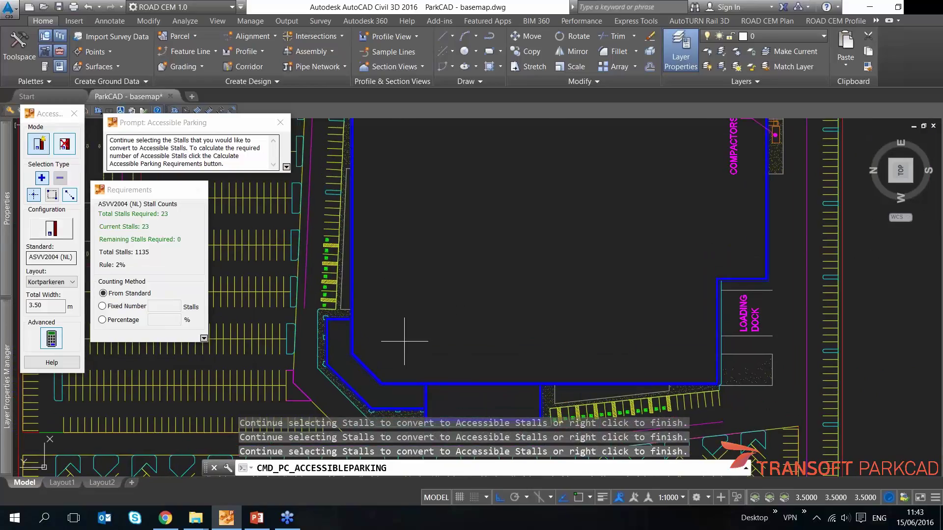